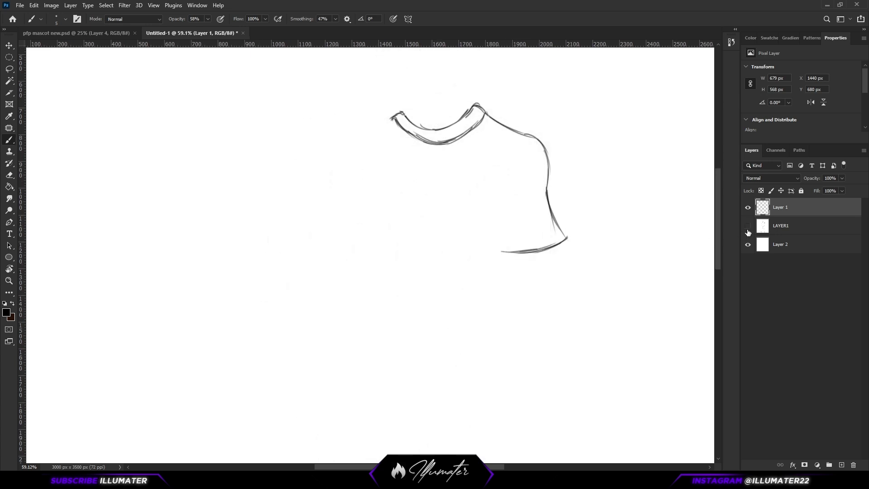
With the body guide LAYER1 shown, sketch the T-shirt's cuff, inner sleeve edge and underarm fold on the figure's right-hand side of the canvas.
left_click(748, 226)
left_click_drag(509, 257, 483, 290)
mouse_move(510, 260)
left_mouse_down()
mouse_move(507, 228)
mouse_move(524, 175)
mouse_move(507, 245)
mouse_move(494, 184)
left_mouse_up()
left_click_drag(525, 251, 508, 210)
mouse_move(492, 189)
left_mouse_down()
mouse_move(500, 231)
mouse_move(529, 181)
mouse_move(529, 192)
left_mouse_up()
left_click_drag(483, 176, 541, 166)
key("ctrl+z")
left_click_drag(538, 165, 548, 171)
left_click(748, 226)
left_click_drag(650, 185, 633, 222)
left_click(748, 226)
left_click_drag(510, 241, 507, 173)
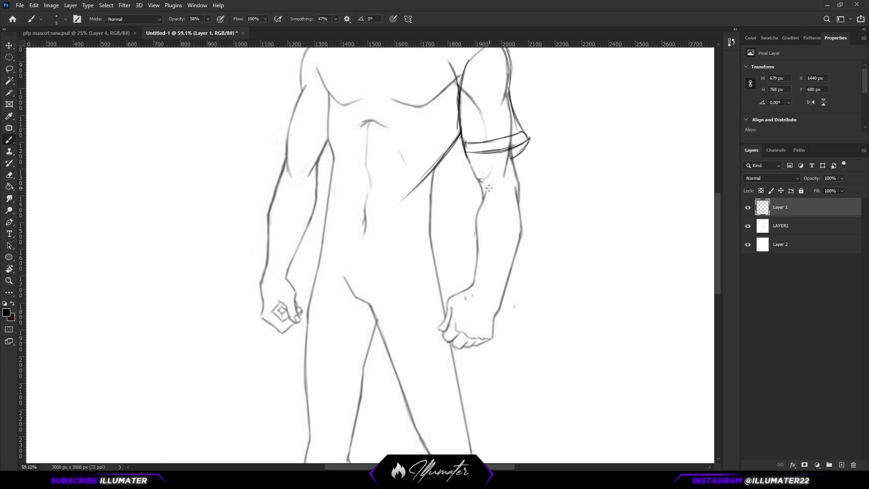
Sketch the upper arm's two outlines below the cuff and close them with a curved band above the elbow.
left_click_drag(465, 153, 476, 174)
mouse_move(468, 153)
left_mouse_down()
mouse_move(487, 186)
mouse_move(483, 199)
left_mouse_up()
left_click_drag(524, 184, 531, 166)
left_click_drag(517, 127, 524, 187)
left_click_drag(515, 184, 526, 169)
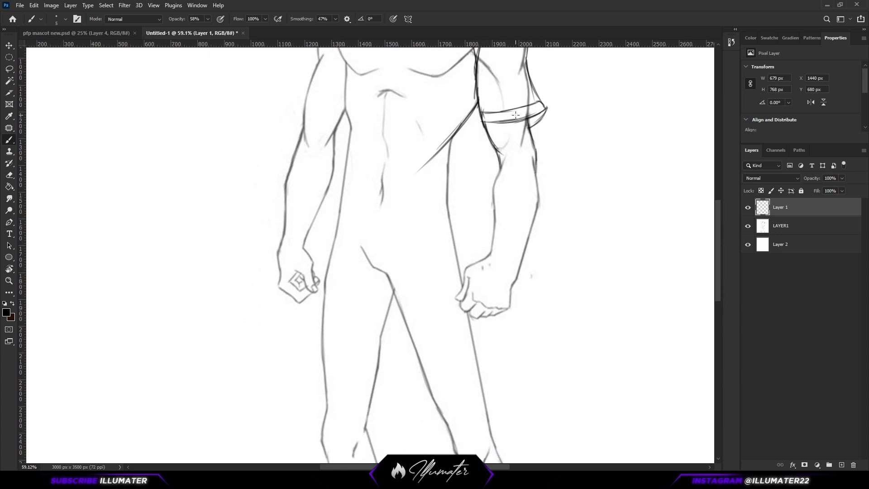
left_click_drag(530, 230, 523, 258)
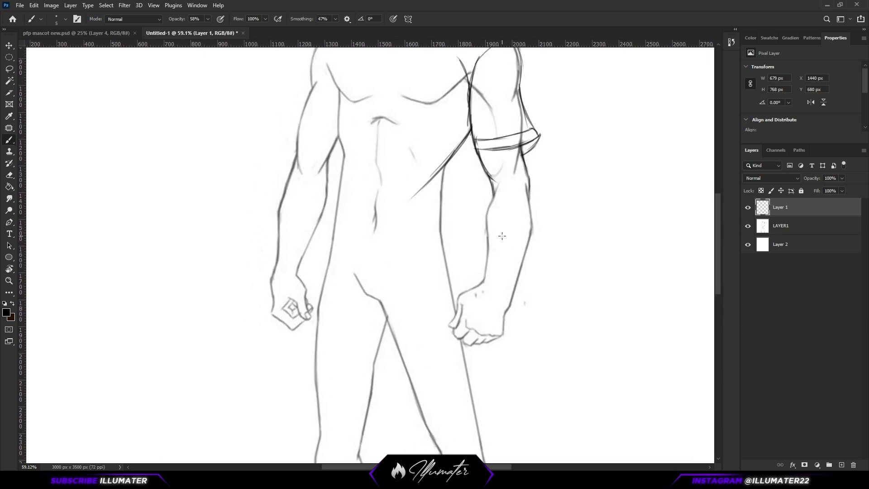
left_click_drag(529, 226, 527, 247)
left_click_drag(493, 201, 520, 198)
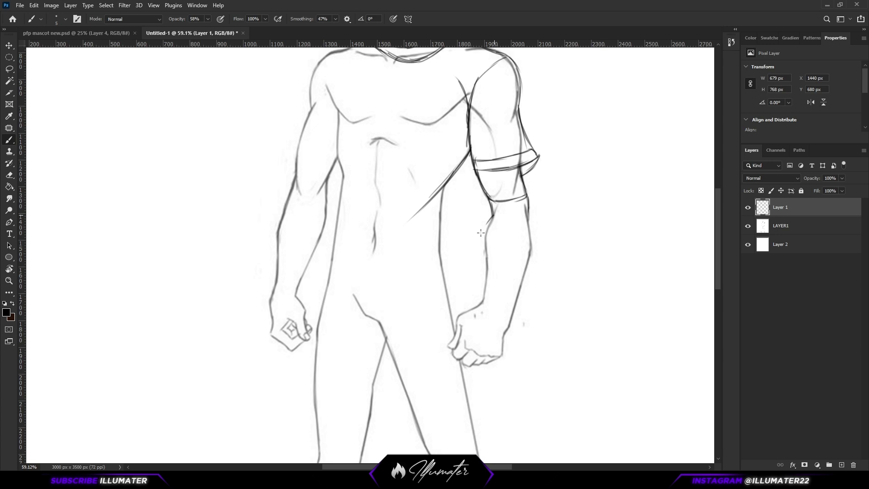
Sketch the elbow joint, the elongated elbow guard and the curved outer edge of the forearm plate.
left_click_drag(481, 233, 485, 282)
key("ctrl+z")
left_click_drag(493, 217, 475, 255)
left_click_drag(476, 242, 487, 283)
mouse_move(493, 215)
left_mouse_down()
mouse_move(476, 253)
mouse_move(509, 228)
left_mouse_up()
mouse_move(514, 195)
left_mouse_down()
mouse_move(514, 237)
mouse_move(533, 186)
mouse_move(524, 190)
mouse_move(521, 240)
left_mouse_up()
mouse_move(538, 179)
left_mouse_down()
mouse_move(540, 226)
mouse_move(530, 237)
mouse_move(534, 185)
mouse_move(540, 204)
mouse_move(534, 189)
mouse_move(533, 217)
left_mouse_up()
left_click_drag(538, 236, 549, 220)
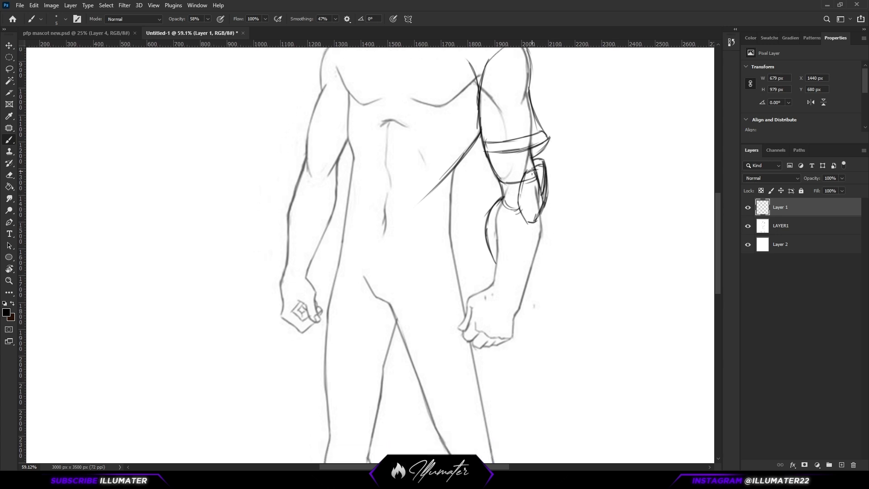
Complete the mechanical forearm's curved side plates and sketch a round joint between them below the elbow.
mouse_move(533, 172)
left_mouse_down()
mouse_move(529, 228)
mouse_move(553, 209)
left_mouse_up()
left_click_drag(506, 182, 510, 242)
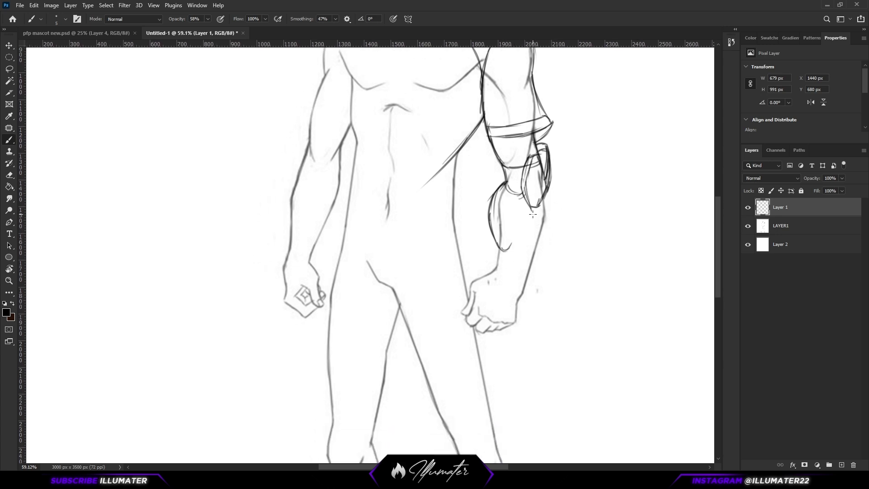
mouse_move(533, 214)
left_mouse_down()
mouse_move(533, 238)
mouse_move(540, 231)
mouse_move(534, 236)
mouse_move(528, 216)
left_mouse_up()
mouse_move(514, 245)
left_mouse_down()
mouse_move(526, 231)
mouse_move(501, 256)
mouse_move(536, 225)
left_mouse_up()
mouse_move(507, 184)
left_mouse_down()
mouse_move(528, 219)
mouse_move(525, 199)
mouse_move(541, 207)
mouse_move(539, 255)
left_mouse_up()
left_click_drag(550, 218, 540, 252)
left_click(748, 226)
left_click_drag(575, 204, 549, 211)
left_click(748, 226)
left_click_drag(543, 258, 544, 216)
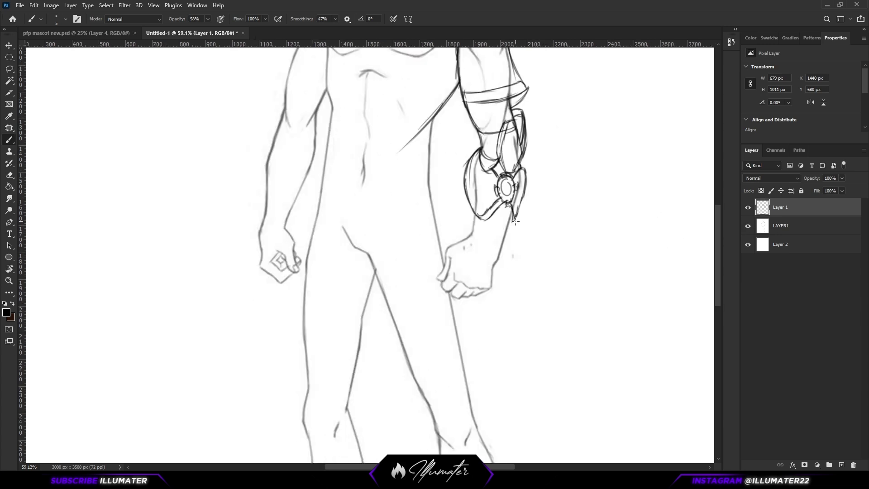
Sketch the rod running from the forearm's round joint to a second round wrist joint, with a strap extending onto the hand.
mouse_move(526, 187)
left_mouse_down()
mouse_move(515, 219)
mouse_move(478, 217)
mouse_move(511, 206)
mouse_move(491, 221)
mouse_move(491, 248)
mouse_move(499, 234)
mouse_move(484, 231)
mouse_move(490, 222)
mouse_move(473, 230)
left_mouse_up()
key("ctrl+z")
key("e")
key("b")
key("ctrl+z")
mouse_move(506, 197)
left_mouse_down()
mouse_move(492, 215)
mouse_move(499, 224)
mouse_move(514, 208)
mouse_move(501, 204)
left_mouse_up()
key("e")
left_click_drag(498, 235, 482, 249)
key("b")
mouse_move(493, 218)
left_mouse_down()
mouse_move(494, 243)
mouse_move(506, 225)
left_mouse_up()
mouse_move(504, 202)
left_mouse_down()
mouse_move(491, 222)
mouse_move(508, 226)
mouse_move(522, 195)
left_mouse_up()
left_click_drag(542, 242, 566, 249)
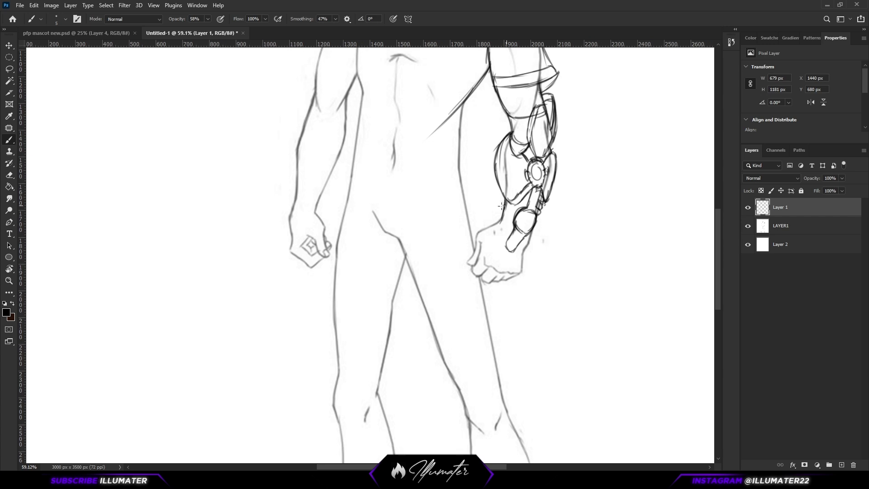
Add the wrist cables and cuff, and outline the clenched fist of the mechanical arm over the guide.
mouse_move(503, 211)
left_mouse_down()
mouse_move(512, 218)
mouse_move(499, 222)
left_mouse_up()
mouse_move(499, 219)
left_mouse_down()
mouse_move(514, 232)
mouse_move(530, 226)
mouse_move(528, 245)
left_mouse_up()
left_click_drag(535, 224, 574, 213)
mouse_move(515, 225)
left_mouse_down()
mouse_move(511, 253)
mouse_move(518, 267)
mouse_move(529, 256)
mouse_move(519, 268)
mouse_move(534, 277)
mouse_move(564, 259)
left_mouse_up()
left_click_drag(567, 224, 560, 266)
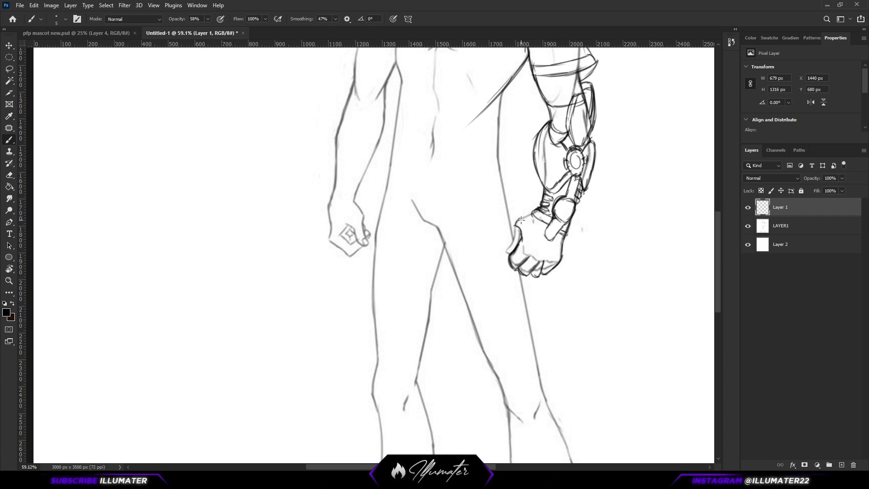
Refine the fist's thumb and finger lines, detail the round wrist joint and add small knuckle plates.
mouse_move(521, 220)
left_mouse_down()
mouse_move(530, 217)
mouse_move(520, 243)
mouse_move(507, 247)
mouse_move(541, 292)
left_mouse_up()
key("ctrl+z")
key("e")
key("b")
key("e")
key("b")
left_click(748, 226)
left_click(748, 226)
left_click_drag(483, 227, 491, 230)
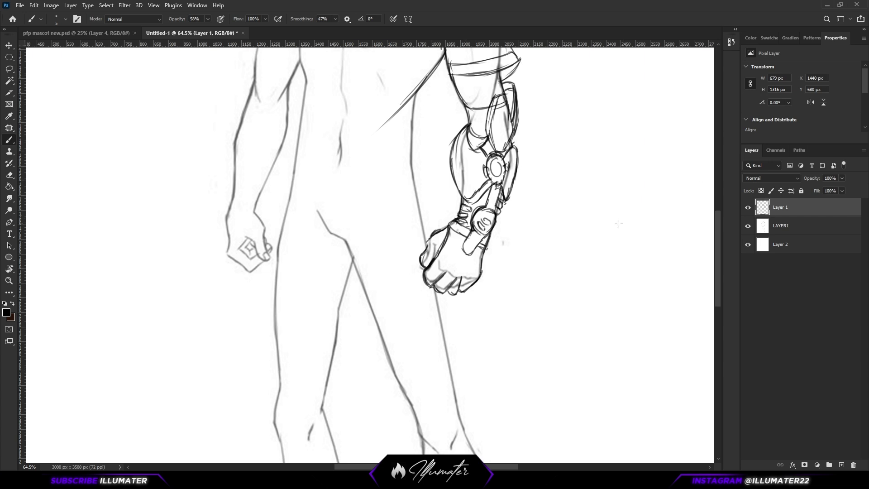
left_click_drag(477, 239, 468, 268)
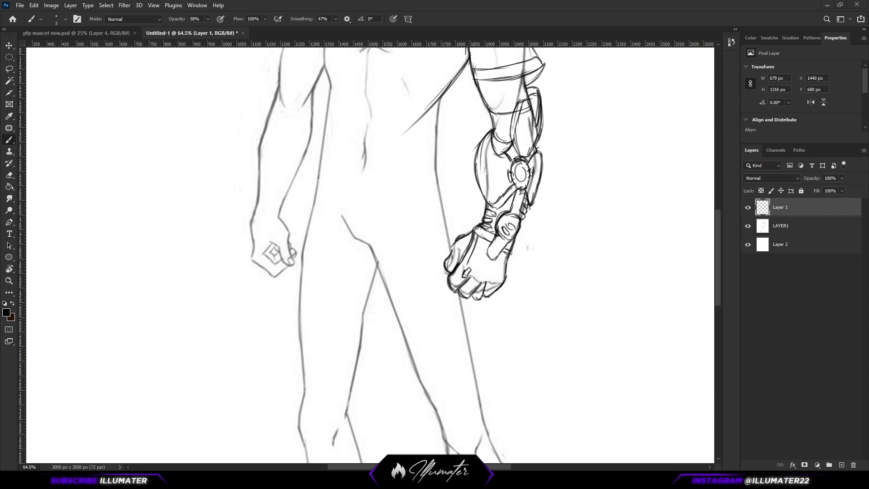
Sketch the T-shirt's hem as a curved double-edged band across the hips.
mouse_move(508, 267)
left_mouse_down()
mouse_move(456, 282)
mouse_move(484, 281)
mouse_move(566, 365)
left_mouse_up()
left_click_drag(380, 280, 492, 268)
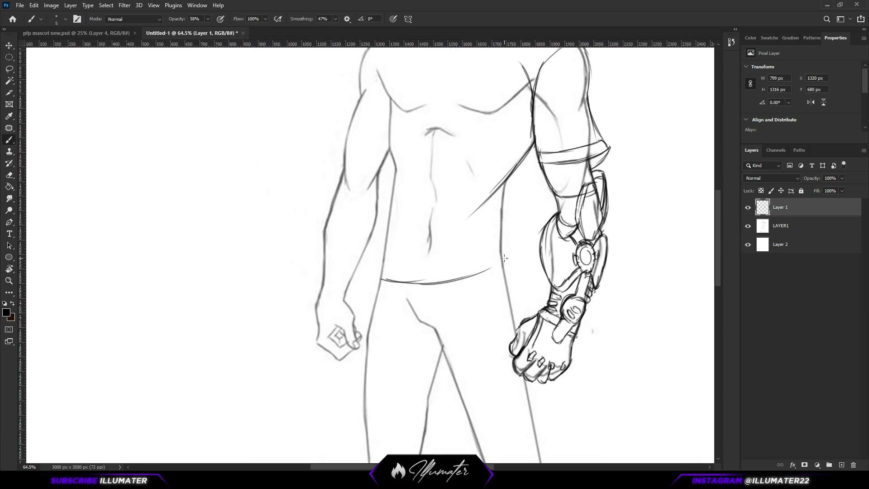
left_click_drag(428, 285, 510, 264)
mouse_move(381, 279)
left_mouse_down()
mouse_move(374, 293)
mouse_move(480, 301)
mouse_move(505, 287)
left_mouse_up()
left_click_drag(504, 266, 507, 285)
Sketch a diagonal double line across the shirt from the mechanical arm's shoulder toward the opposite hip.
left_click_drag(521, 68, 510, 171)
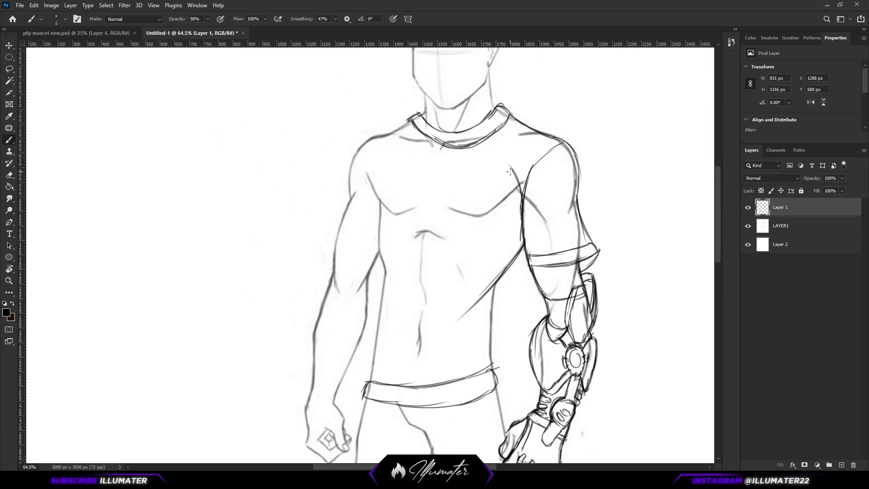
mouse_move(523, 127)
left_mouse_down()
mouse_move(421, 326)
mouse_move(360, 393)
mouse_move(483, 262)
mouse_move(383, 385)
left_mouse_up()
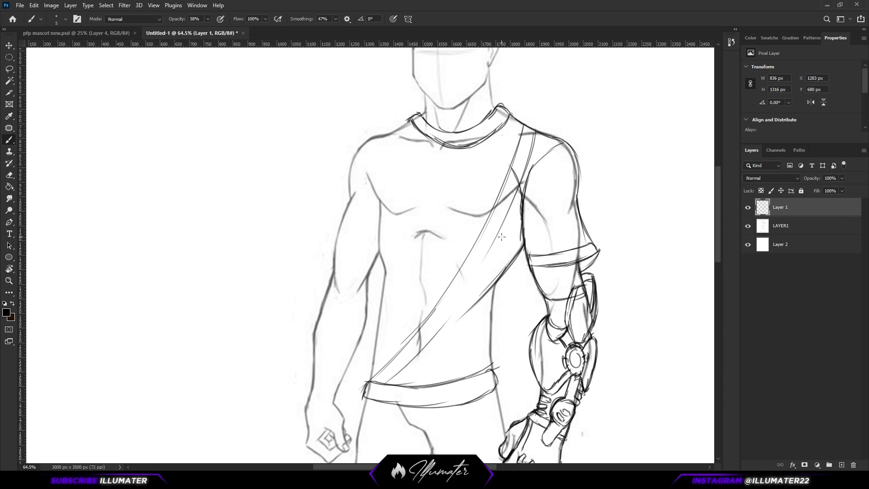
key("ctrl+z")
mouse_move(459, 290)
left_mouse_down()
mouse_move(387, 383)
mouse_move(496, 244)
left_mouse_up()
Compare the shirt and arm sketch with the body guide LAYER1 hidden and shown.
left_click(749, 226)
left_click_drag(520, 290, 569, 227)
left_click(752, 222)
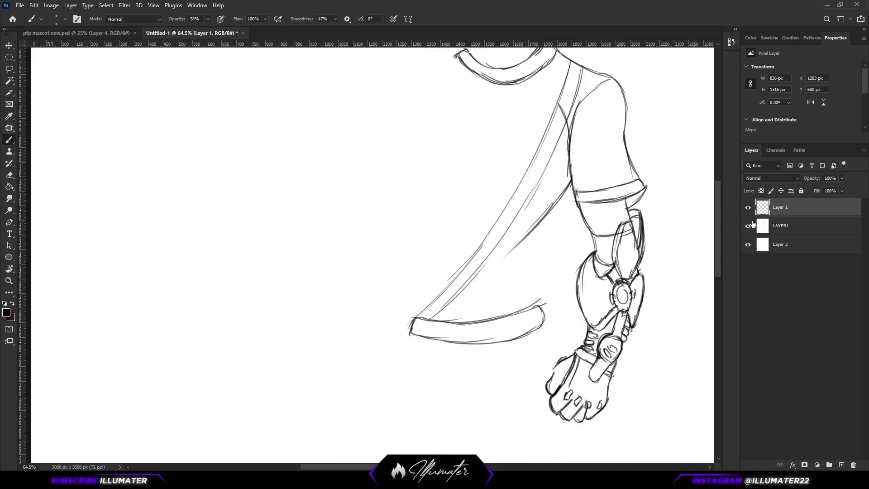
left_click_drag(498, 276, 525, 184)
mouse_move(589, 227)
left_mouse_down()
mouse_move(545, 229)
mouse_move(582, 229)
left_mouse_up()
left_click(749, 225)
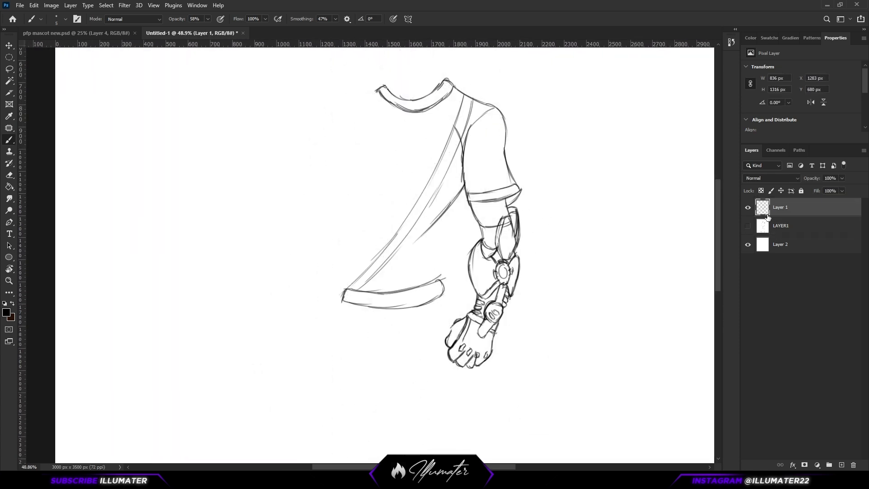
left_click_drag(493, 276, 539, 291)
left_click(748, 226)
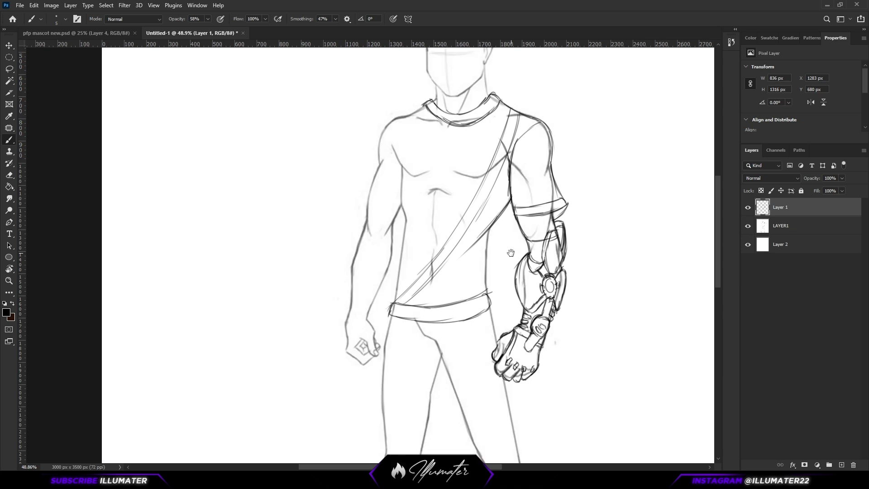
left_click_drag(511, 253, 517, 282)
Sketch the shirt's shoulder and upper sleeve outline on the plain arm, and mark the sleeve's length.
mouse_move(432, 134)
left_mouse_down()
mouse_move(400, 149)
mouse_move(387, 170)
left_mouse_up()
mouse_move(404, 147)
left_mouse_down()
mouse_move(391, 158)
mouse_move(381, 198)
left_mouse_up()
left_click_drag(385, 175, 376, 210)
left_click_drag(584, 227, 608, 233)
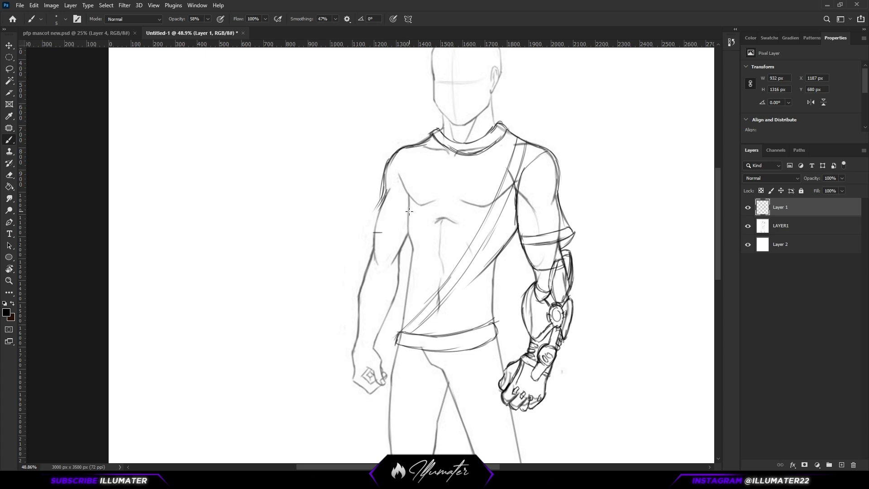
Sketch both side edges of the shirt from the underarms down to the hem band.
left_click_drag(410, 196, 412, 248)
left_click_drag(408, 215, 413, 269)
key("ctrl+z")
mouse_move(409, 240)
left_mouse_down()
mouse_move(414, 283)
mouse_move(404, 319)
mouse_move(406, 288)
left_mouse_up()
key("ctrl+z")
key("ctrl+z")
left_click_drag(409, 257, 397, 323)
mouse_move(403, 294)
left_mouse_down()
mouse_move(392, 344)
mouse_move(425, 333)
left_mouse_up()
mouse_move(516, 231)
left_mouse_down()
mouse_move(495, 270)
mouse_move(500, 344)
left_mouse_up()
left_click(748, 226)
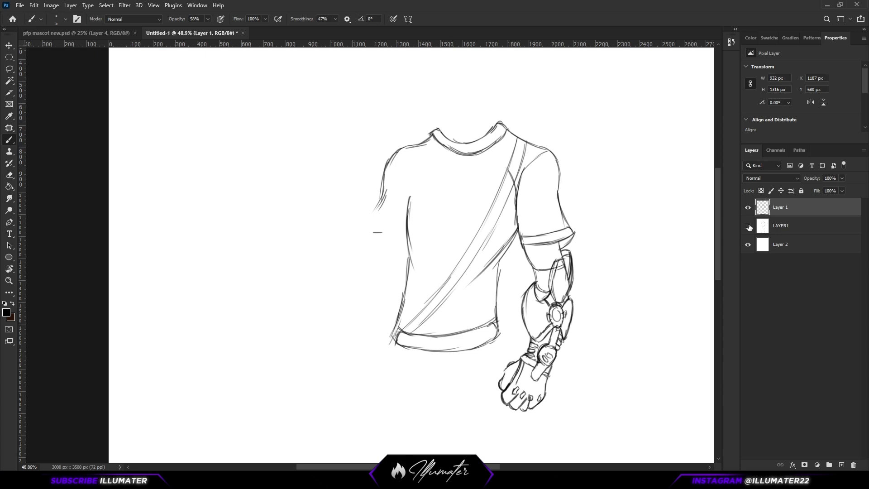
left_click_drag(546, 298, 571, 276)
left_click(748, 226)
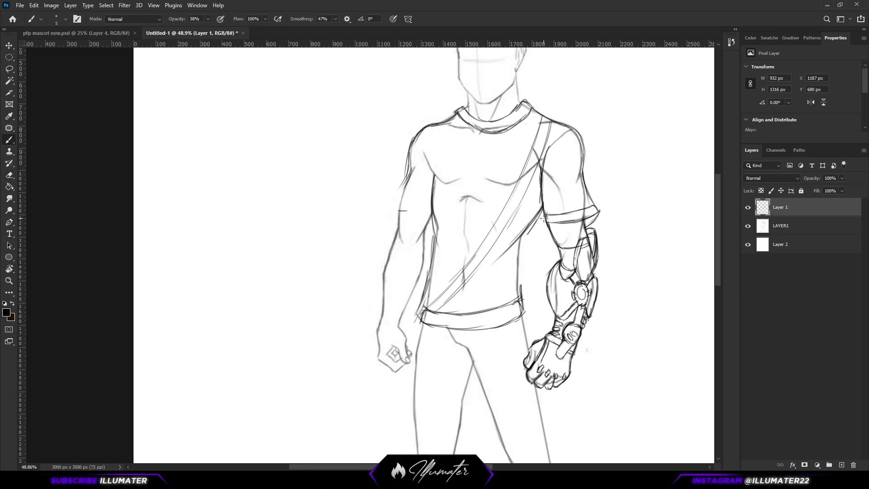
left_click_drag(527, 235, 519, 285)
Erase the shirt's lower side lines, the hem's corners and the excess strokes below the underarm.
key("e")
mouse_move(525, 231)
left_mouse_down()
mouse_move(518, 242)
mouse_move(528, 230)
left_mouse_up()
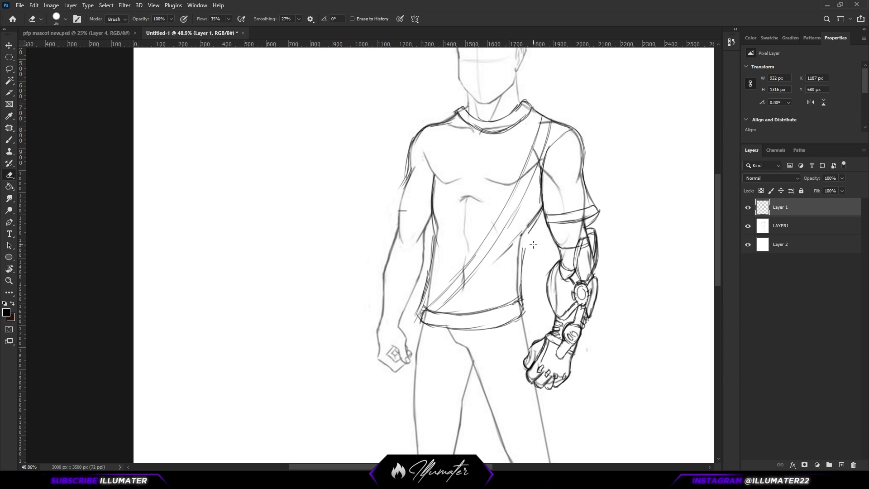
mouse_move(539, 280)
left_mouse_down()
mouse_move(545, 263)
mouse_move(520, 273)
mouse_move(523, 318)
left_mouse_up()
left_click_drag(502, 263, 537, 223)
left_click_drag(421, 319, 431, 313)
key("b")
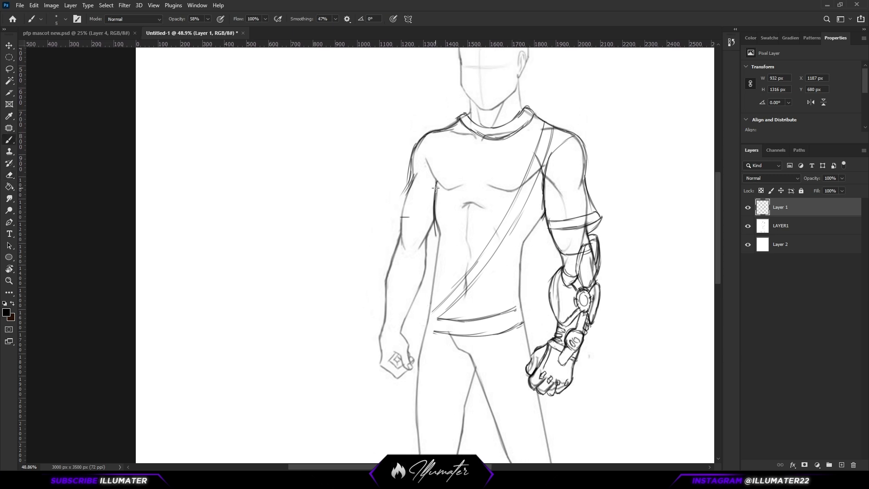
Redraw the shirt's side edge next to the mechanical arm, checking it with the body guide hidden.
mouse_move(545, 218)
left_mouse_down()
mouse_move(525, 248)
mouse_move(521, 293)
left_mouse_up()
mouse_move(532, 241)
left_mouse_down()
mouse_move(521, 294)
mouse_move(504, 306)
mouse_move(528, 325)
left_mouse_up()
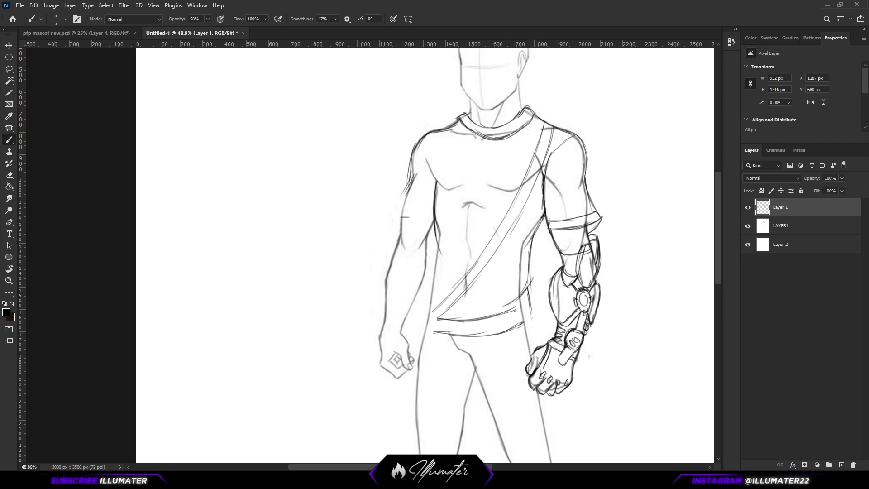
left_click(748, 226)
left_click(748, 226)
left_click(748, 226)
mouse_move(498, 271)
left_mouse_down()
mouse_move(519, 261)
mouse_move(511, 258)
left_mouse_up()
left_click(748, 226)
key("ctrl+z")
Redraw the shirt's opposite side edge and a wider hem with flared corners, and hide the body guide.
mouse_move(471, 215)
left_mouse_down()
mouse_move(457, 290)
mouse_move(467, 299)
mouse_move(453, 313)
left_mouse_up()
mouse_move(453, 308)
left_mouse_down()
mouse_move(511, 315)
mouse_move(577, 288)
left_mouse_up()
left_click_drag(573, 210, 565, 279)
left_click_drag(569, 243, 576, 295)
left_click(748, 226)
mouse_move(601, 258)
left_mouse_down()
mouse_move(603, 286)
mouse_move(457, 244)
left_mouse_up()
scroll(386, 201, "up", 1)
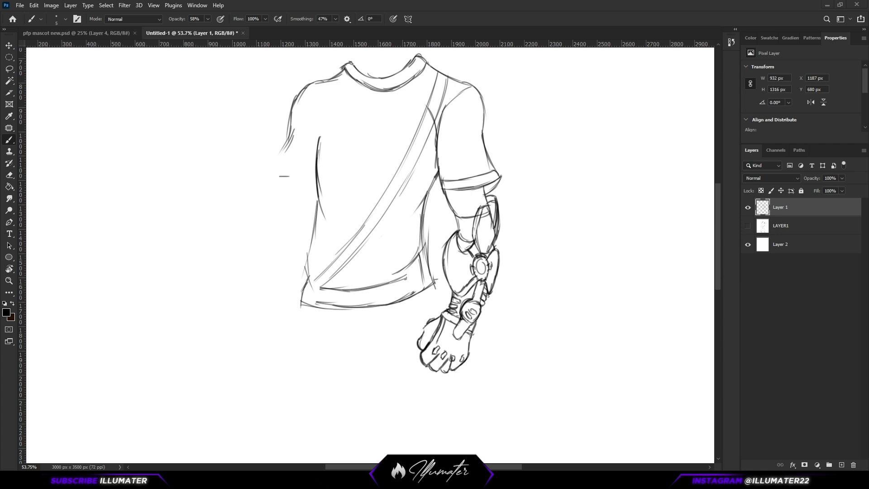
Erase the shirt's side edges and the whole hem, and show the body guide LAYER1 again.
left_click_drag(496, 251, 526, 297)
key("e")
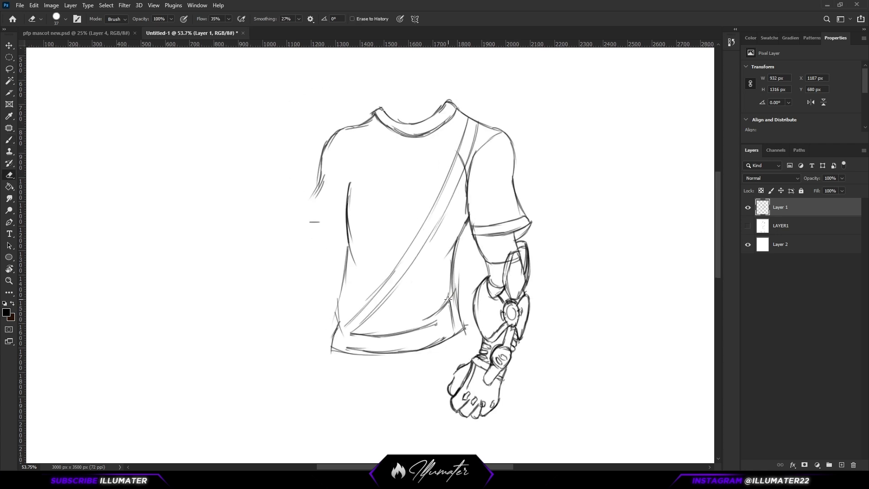
mouse_move(457, 240)
left_mouse_down()
mouse_move(463, 331)
mouse_move(336, 321)
mouse_move(350, 182)
left_mouse_up()
right_click(436, 307, "alt")
left_click(748, 225)
mouse_move(468, 222)
left_mouse_down()
mouse_move(527, 209)
mouse_move(509, 281)
left_mouse_up()
Sketch a looser shirt side edge beside the mechanical arm, with a short diagonal fold near the waist.
key("b")
left_click_drag(526, 210, 514, 319)
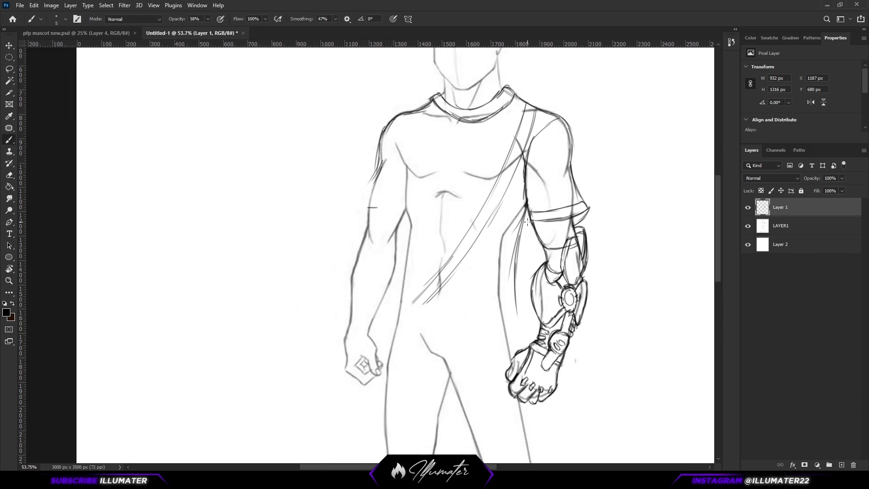
key("ctrl+z")
left_click_drag(527, 209, 522, 309)
key("ctrl+z")
left_click_drag(516, 256, 484, 297)
left_click_drag(523, 206, 517, 310)
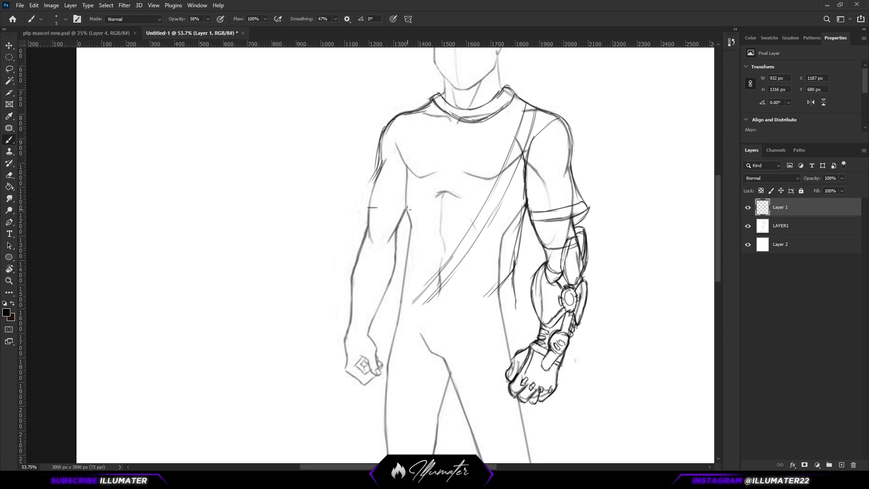
Sketch the shirt's side edge beside the plain arm and a curved hem band joining both sides at the hips.
mouse_move(405, 209)
left_mouse_down()
mouse_move(395, 312)
mouse_move(425, 336)
mouse_move(516, 317)
left_mouse_up()
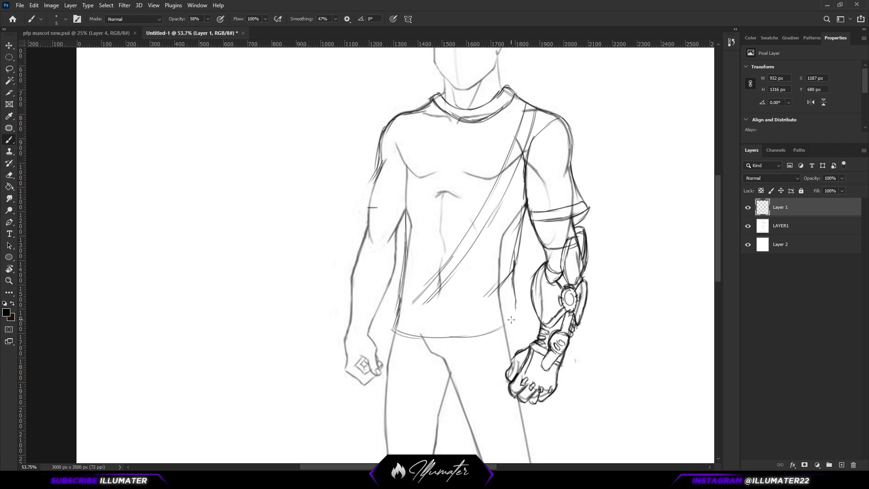
left_click_drag(523, 286, 516, 317)
mouse_move(398, 317)
left_mouse_down()
mouse_move(520, 305)
mouse_move(519, 319)
mouse_move(395, 334)
left_mouse_up()
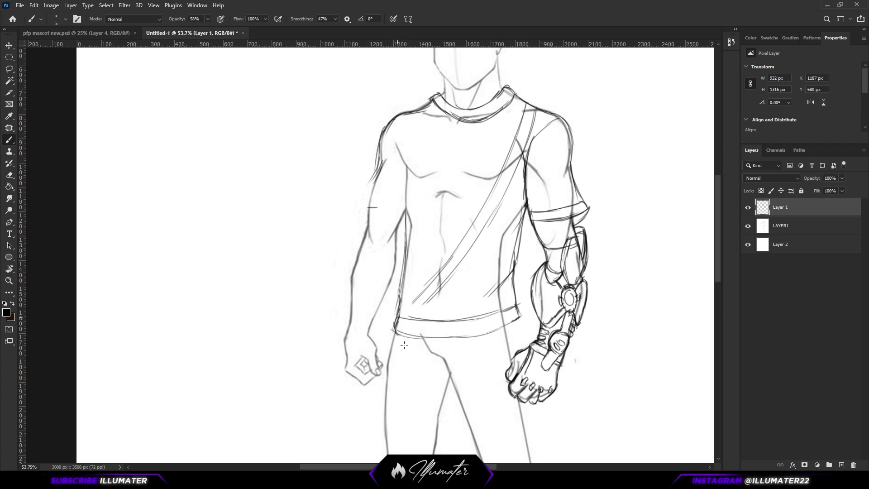
left_click(748, 226)
left_click_drag(562, 281, 557, 299)
left_click(748, 226)
Sketch the armhole seam of the plain arm's sleeve from the shoulder to the underarm, with a chest fold beside it.
left_click_drag(422, 241, 442, 338)
left_click_drag(397, 246, 420, 302)
left_click_drag(416, 313, 421, 338)
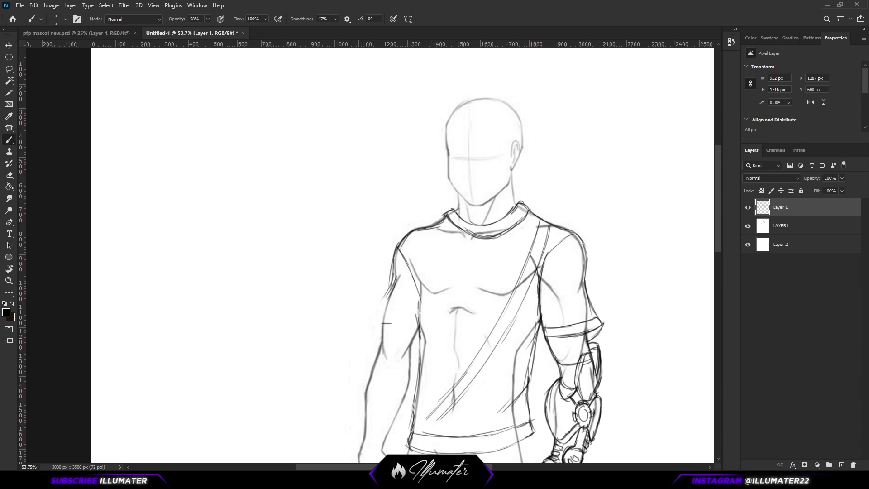
left_click_drag(428, 268, 420, 322)
mouse_move(424, 277)
left_mouse_down()
mouse_move(420, 317)
mouse_move(475, 223)
left_mouse_up()
left_click(748, 226)
left_click(748, 226)
Sketch the plain arm's outer sleeve edge and close the sleeve with a curved cuff.
mouse_move(403, 187)
left_mouse_down()
mouse_move(385, 226)
mouse_move(404, 176)
mouse_move(392, 221)
left_mouse_up()
key("e")
key("b")
left_click_drag(403, 159, 388, 217)
mouse_move(398, 189)
left_mouse_down()
mouse_move(384, 224)
mouse_move(427, 236)
left_mouse_up()
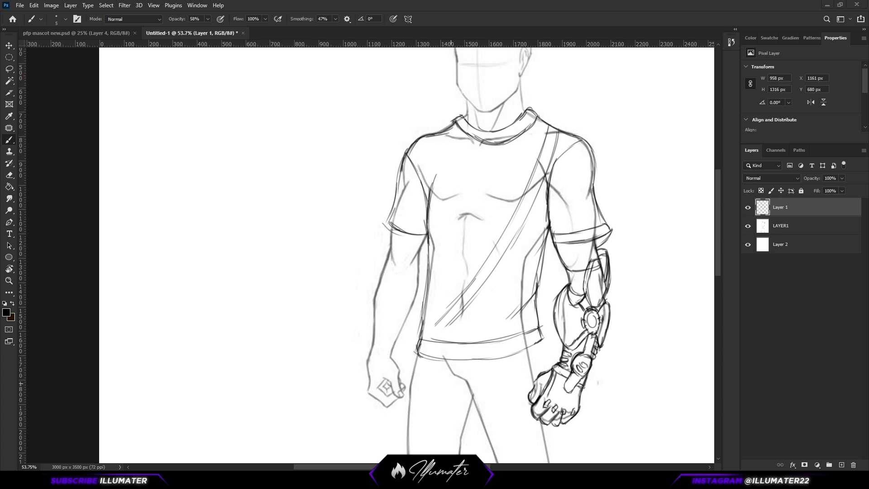
left_click_drag(504, 279, 515, 318)
Round off the outer corner of the plain arm's cuff and hide the body guide LAYER1.
left_click_drag(404, 248, 396, 267)
mouse_move(394, 262)
left_mouse_down()
mouse_move(413, 275)
mouse_move(420, 262)
mouse_move(437, 267)
mouse_move(397, 256)
left_mouse_up()
left_click_drag(405, 250, 400, 274)
left_click(748, 226)
left_click(748, 226)
mouse_move(698, 260)
left_mouse_down()
mouse_move(694, 235)
mouse_move(680, 250)
left_mouse_up()
left_click(748, 226)
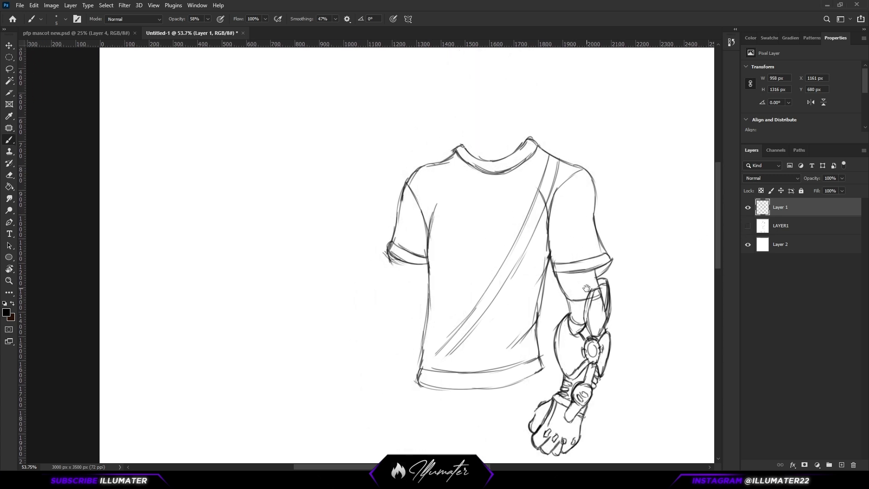
Show the body guide LAYER1 and sketch the outer edge of the plain arm from the cuff to the wrist.
left_click_drag(586, 288, 584, 268)
left_click(748, 225)
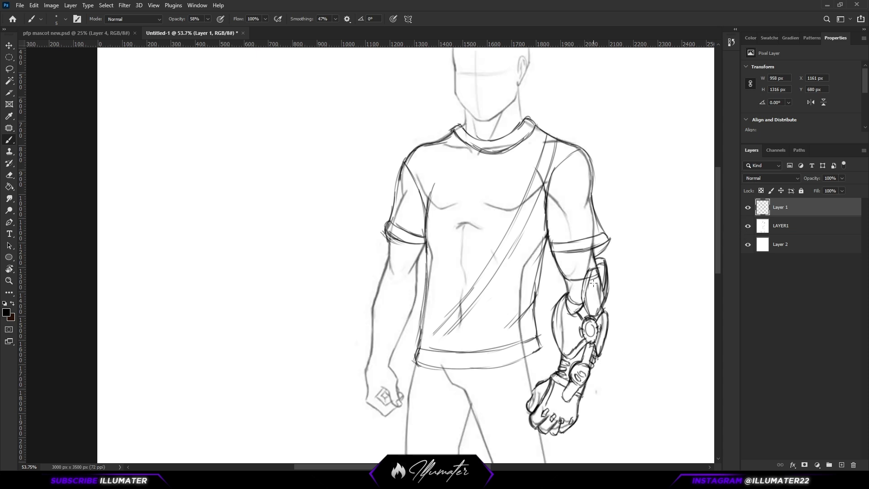
mouse_move(537, 323)
left_mouse_down()
mouse_move(534, 256)
mouse_move(520, 272)
left_mouse_up()
left_click_drag(408, 202, 411, 240)
left_click_drag(447, 206, 431, 243)
left_click_drag(452, 270, 453, 236)
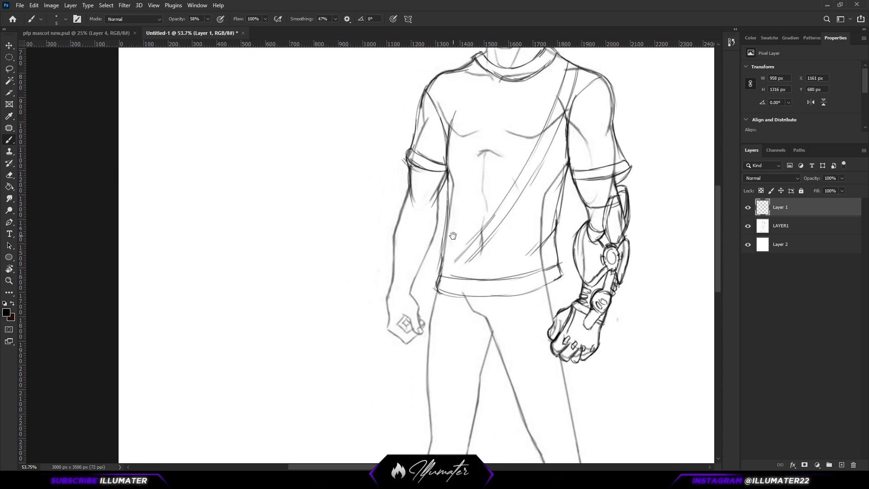
left_click_drag(411, 186, 394, 236)
left_click_drag(407, 193, 393, 272)
left_click_drag(396, 207, 391, 287)
Sketch the inner edge of the plain arm down to the wrist and compare it with and without LAYER1.
left_click_drag(438, 219, 410, 293)
left_click_drag(438, 186, 430, 253)
left_click(749, 226)
left_click(748, 226)
Sketch the plain arm's closed fist over the guide, including the curled fingers and thumb.
mouse_move(689, 260)
left_mouse_down()
mouse_move(670, 244)
mouse_move(703, 207)
left_mouse_up()
left_click_drag(418, 227, 412, 273)
mouse_move(412, 271)
left_mouse_down()
mouse_move(431, 290)
mouse_move(446, 282)
left_mouse_up()
mouse_move(425, 263)
left_mouse_down()
mouse_move(445, 282)
mouse_move(432, 237)
mouse_move(438, 247)
left_mouse_up()
left_click_drag(425, 262, 433, 277)
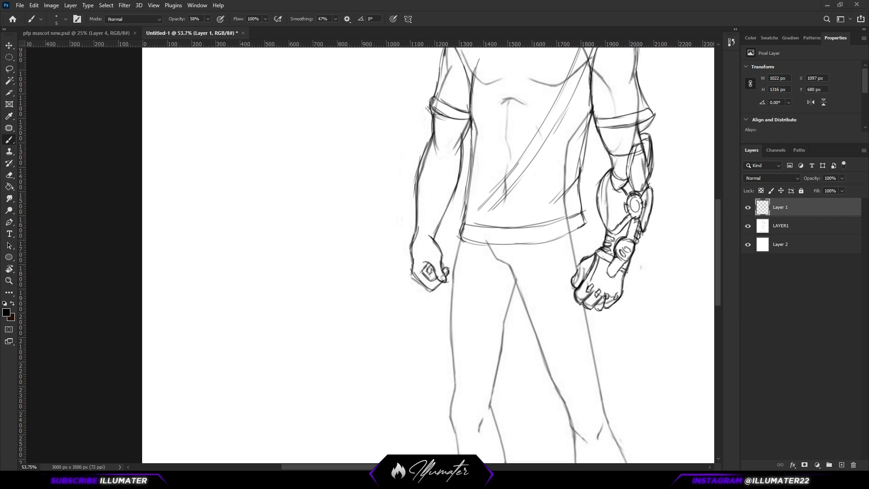
left_click_drag(517, 326, 523, 355)
left_click(748, 226)
left_click(748, 225)
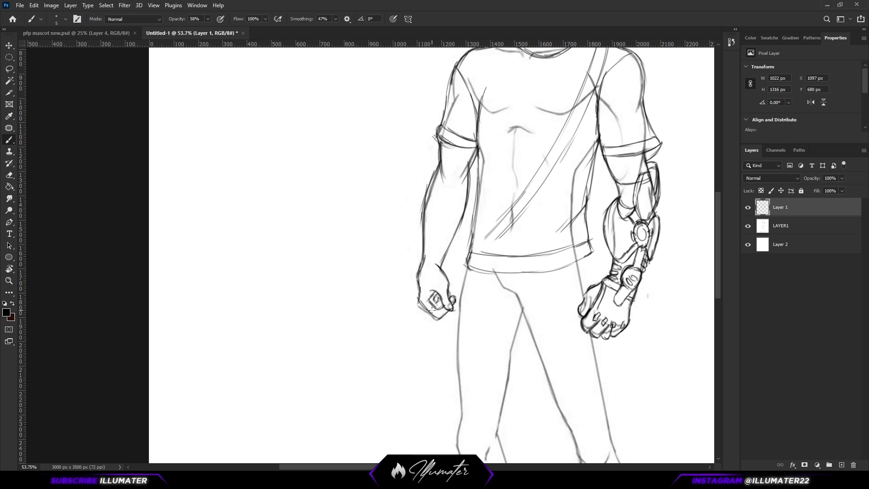
Sketch three concentric curved lines around the outer side of the mechanical forearm.
left_click_drag(539, 295, 479, 311)
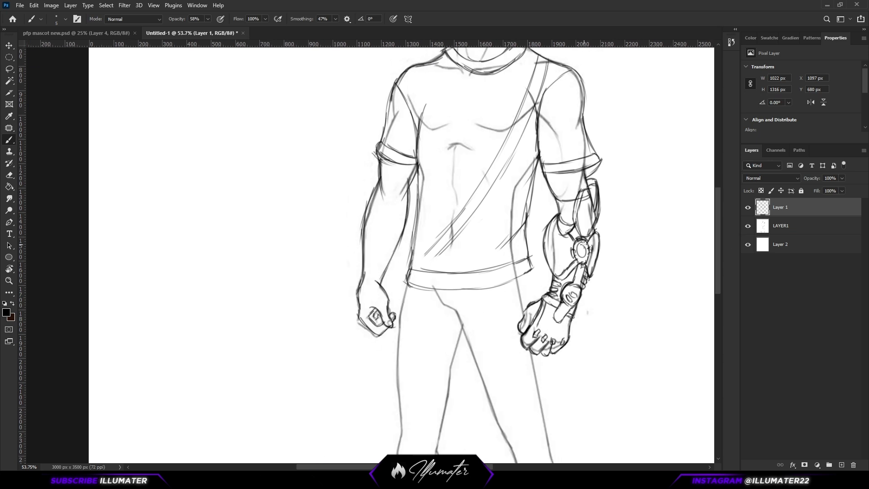
mouse_move(583, 243)
left_mouse_down()
mouse_move(585, 255)
mouse_move(571, 255)
left_mouse_up()
mouse_move(588, 129)
left_mouse_down()
mouse_move(650, 181)
mouse_move(608, 145)
left_mouse_up()
mouse_move(596, 154)
left_mouse_down()
mouse_move(574, 141)
mouse_move(607, 165)
mouse_move(590, 181)
left_mouse_up()
left_click(748, 226)
key("ctrl+0")
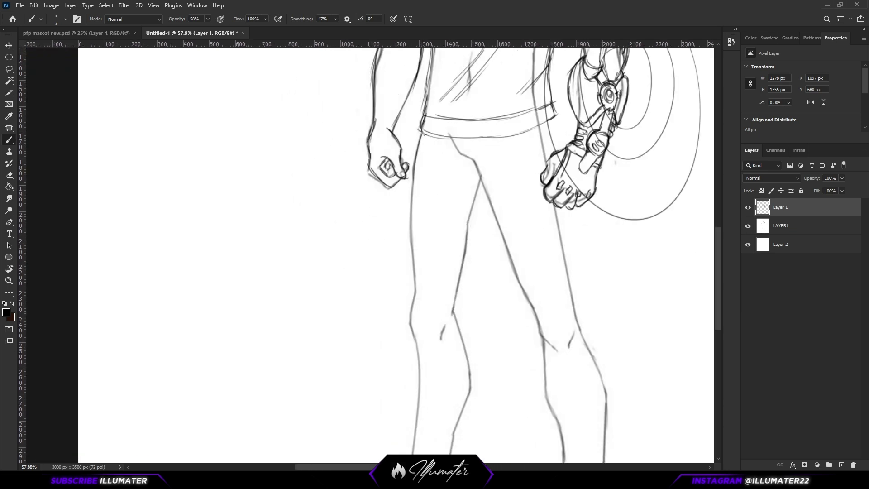
Sketch both thigh edges of the trouser leg on the plain-arm side and a fly flap below the shirt hem.
mouse_move(425, 132)
left_mouse_down()
mouse_move(405, 317)
mouse_move(426, 351)
left_mouse_up()
mouse_move(479, 212)
left_mouse_down()
mouse_move(483, 189)
mouse_move(444, 331)
left_mouse_up()
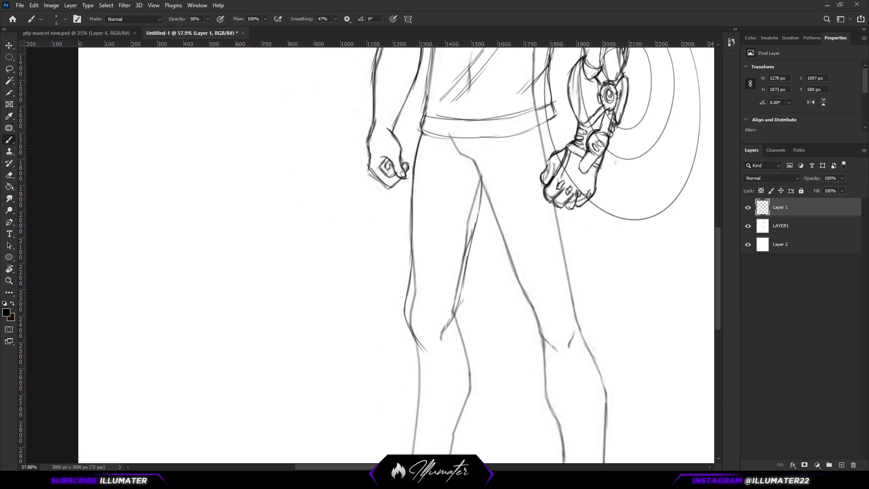
left_click_drag(514, 362, 465, 308)
left_click_drag(410, 83, 425, 112)
left_click_drag(425, 113, 452, 183)
key("ctrl+z")
Sketch the other trouser leg's inner and outer edges down to a pointed, open end at the knee.
left_click_drag(434, 129, 473, 276)
mouse_move(471, 252)
left_mouse_down()
mouse_move(497, 292)
mouse_move(517, 303)
left_mouse_up()
mouse_move(512, 153)
left_mouse_down()
mouse_move(536, 247)
mouse_move(529, 291)
left_mouse_up()
left_click_drag(508, 61, 508, 94)
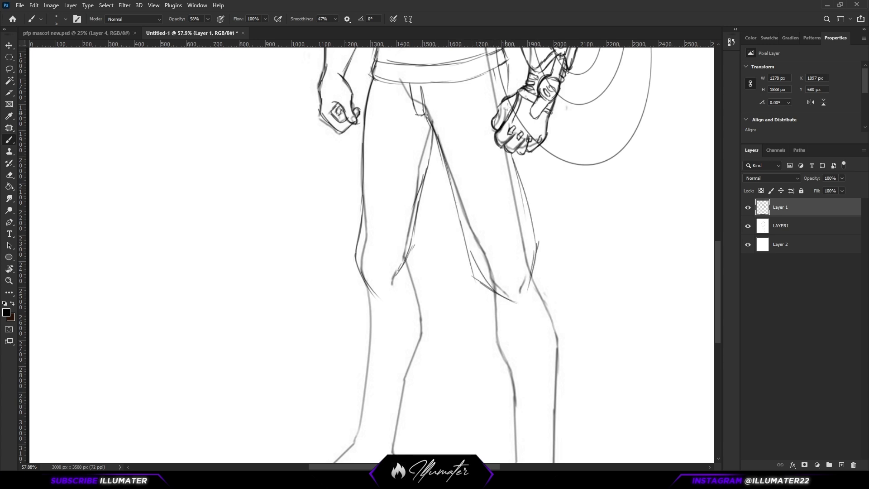
left_click_drag(513, 150, 523, 182)
left_click(749, 226)
left_click_drag(519, 238, 539, 128)
left_click(748, 226)
Sketch the flared lower trouser leg on the plain-arm side with a curved bottom hem, and hide LAYER1.
left_click_drag(457, 222, 485, 156)
left_click_drag(412, 97, 393, 193)
left_click_drag(408, 124, 395, 180)
mouse_move(401, 173)
left_mouse_down()
mouse_move(401, 230)
mouse_move(412, 243)
left_mouse_up()
left_click_drag(403, 208, 389, 244)
left_click_drag(389, 237, 398, 278)
mouse_move(458, 84)
left_mouse_down()
mouse_move(488, 195)
mouse_move(473, 254)
left_mouse_up()
left_click_drag(474, 258, 407, 278)
left_click(748, 226)
key("ctrl+0")
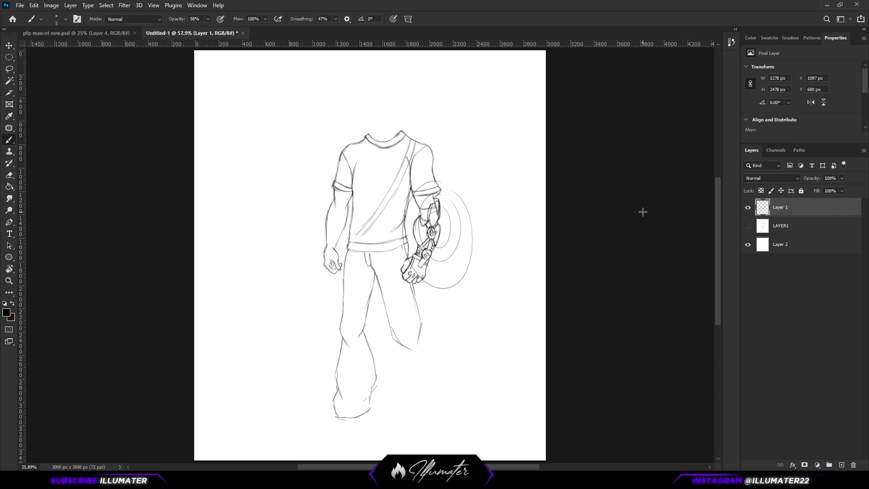
With LAYER1 shown, sketch a knee plate with an angular inner panel and round side joints on the mechanical leg.
scroll(459, 353, "up", 5)
left_click_drag(459, 353, 525, 247)
left_click(748, 226)
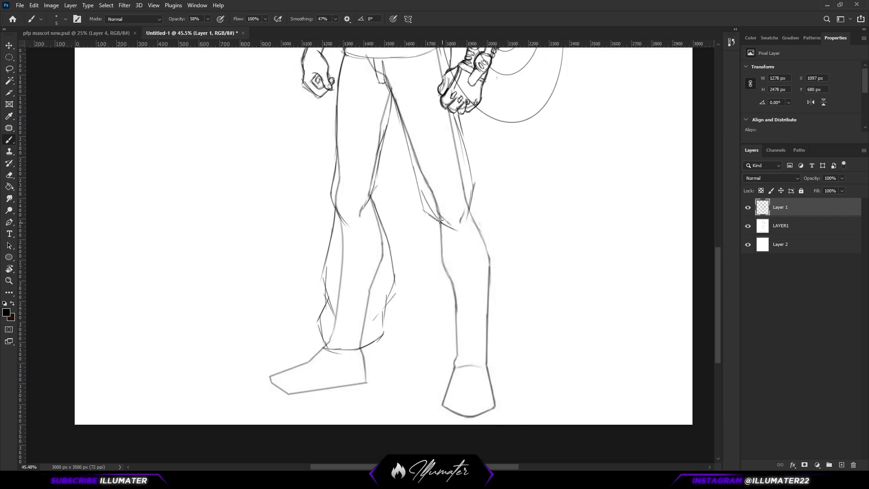
left_click_drag(439, 222, 438, 223)
mouse_move(474, 209)
left_mouse_down()
mouse_move(450, 205)
mouse_move(481, 237)
left_mouse_up()
mouse_move(441, 233)
left_mouse_down()
mouse_move(457, 268)
mouse_move(476, 277)
mouse_move(481, 231)
left_mouse_up()
mouse_move(453, 225)
left_mouse_down()
mouse_move(452, 248)
mouse_move(464, 258)
mouse_move(476, 240)
mouse_move(465, 265)
mouse_move(472, 253)
mouse_move(456, 230)
mouse_move(460, 245)
mouse_move(471, 248)
mouse_move(459, 238)
mouse_move(451, 245)
mouse_move(474, 241)
mouse_move(461, 259)
left_mouse_up()
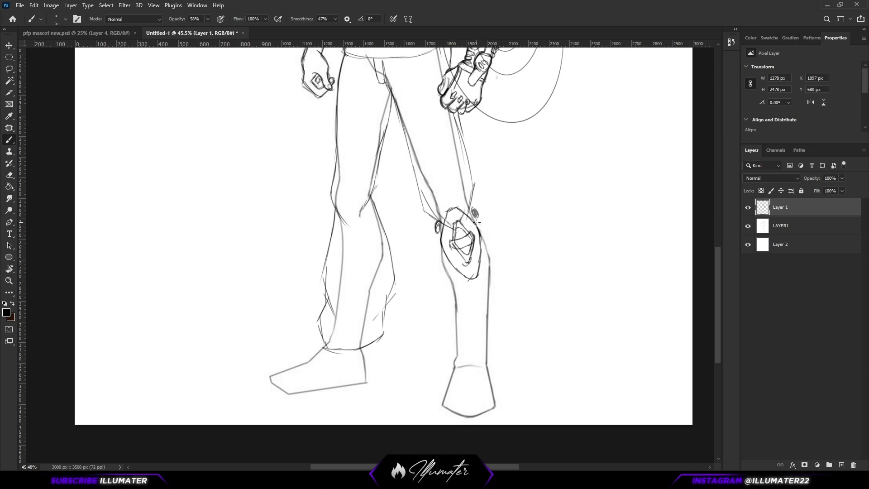
left_click(748, 226)
Sketch bulging calf plates on both sides of the mechanical lower leg, checking them against LAYER1.
left_click_drag(477, 218, 469, 162)
left_click_drag(434, 187, 449, 259)
mouse_move(471, 178)
left_mouse_down()
mouse_move(496, 239)
mouse_move(480, 258)
left_mouse_up()
left_click(748, 226)
left_click_drag(598, 266, 610, 263)
left_click(748, 226)
left_click_drag(451, 188, 461, 256)
Sketch a central shin strut and the lower shin's side plates down to the ankle of the mechanical leg.
mouse_move(486, 180)
left_mouse_down()
mouse_move(494, 257)
mouse_move(477, 221)
mouse_move(464, 298)
left_mouse_up()
mouse_move(477, 204)
left_mouse_down()
mouse_move(468, 281)
mouse_move(483, 313)
mouse_move(481, 283)
left_mouse_up()
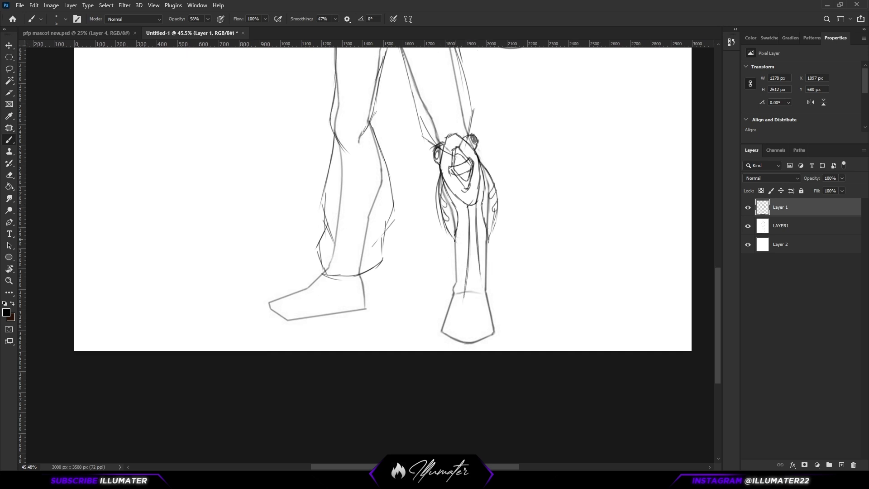
left_click_drag(478, 240, 489, 226)
mouse_move(455, 242)
left_mouse_down()
mouse_move(487, 237)
mouse_move(455, 249)
mouse_move(455, 240)
mouse_move(469, 277)
mouse_move(488, 246)
mouse_move(480, 261)
mouse_move(478, 243)
mouse_move(467, 253)
mouse_move(454, 248)
mouse_move(455, 267)
mouse_move(470, 283)
mouse_move(462, 296)
mouse_move(483, 295)
mouse_move(454, 292)
left_mouse_up()
left_click_drag(488, 245, 486, 291)
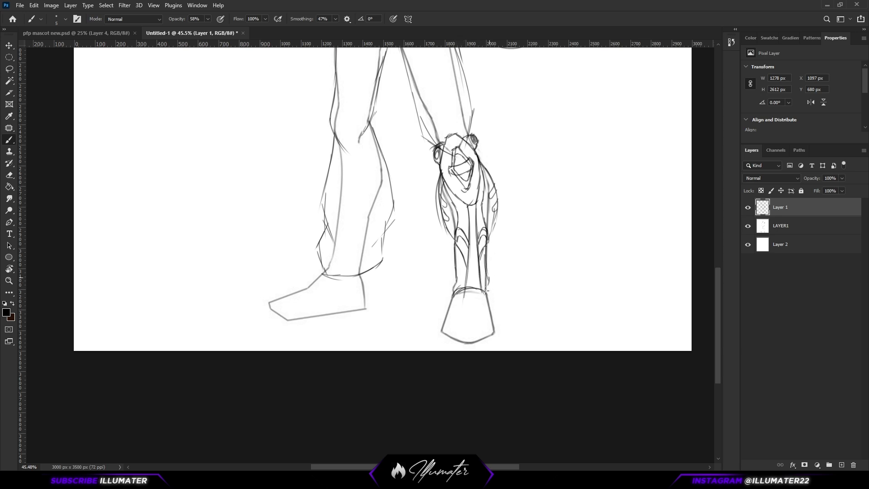
Sketch a curved ankle collar and the rounded front outline of the mechanical foot.
scroll(535, 273, "down", 2)
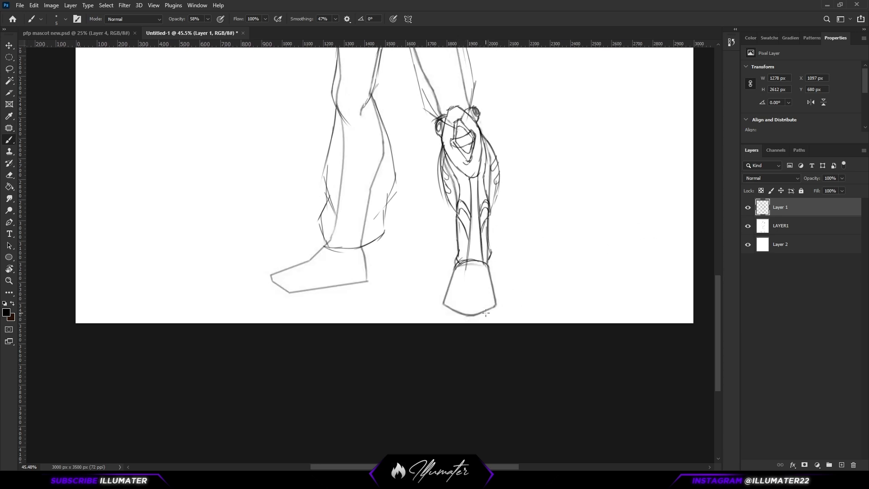
left_click_drag(453, 270, 493, 275)
mouse_move(454, 277)
left_mouse_down()
mouse_move(483, 261)
mouse_move(461, 265)
mouse_move(456, 303)
mouse_move(475, 315)
left_mouse_up()
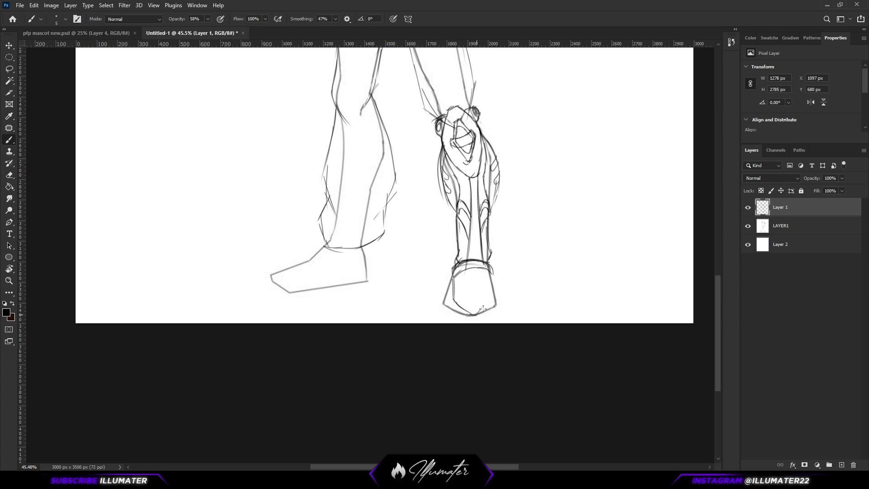
left_click_drag(491, 271, 477, 314)
mouse_move(491, 276)
left_mouse_down()
mouse_move(452, 273)
mouse_move(447, 297)
mouse_move(469, 313)
mouse_move(456, 315)
mouse_move(493, 313)
left_mouse_up()
left_click_drag(478, 322, 498, 307)
Reinforce the mechanical foot's side edges, add a narrow slot down its middle, and hide LAYER1.
mouse_move(452, 288)
left_mouse_down()
mouse_move(453, 311)
mouse_move(464, 320)
left_mouse_up()
left_click_drag(491, 271, 497, 300)
left_click_drag(452, 275, 449, 303)
left_click_drag(470, 271, 475, 300)
left_click(748, 226)
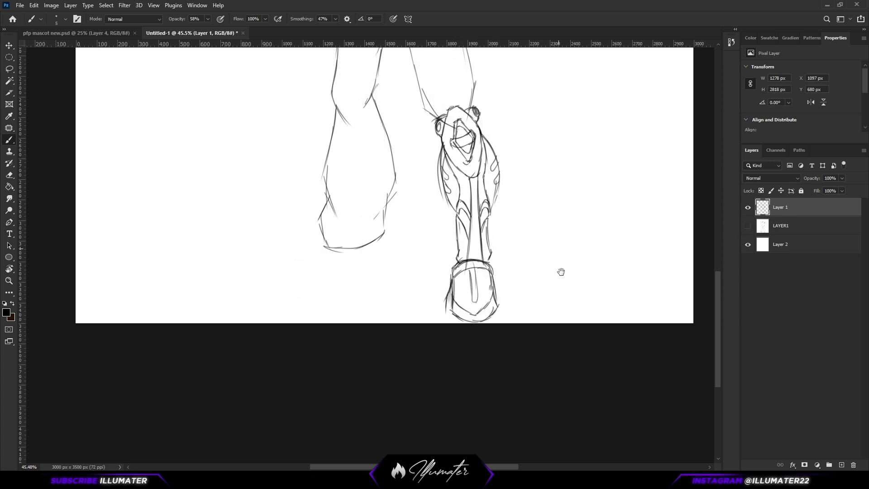
Sketch flared, ragged trouser edges around the mechanical knee and reinforce the outer thigh line.
left_click_drag(561, 272, 570, 360)
key("ctrl+0")
scroll(568, 244, "up", 2)
left_click_drag(454, 340, 429, 293)
left_click_drag(377, 325, 389, 338)
left_click_drag(417, 303, 430, 325)
left_click_drag(429, 318, 422, 331)
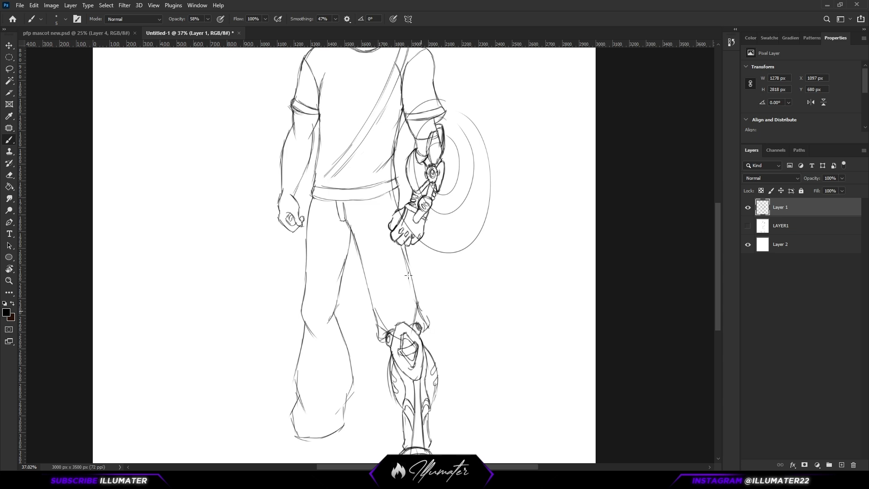
left_click_drag(406, 273, 412, 301)
left_click_drag(413, 304, 471, 234)
Show LAYER1 and touch up the outline of the mechanical foot.
left_click(748, 226)
left_click_drag(458, 344, 502, 267)
left_click_drag(497, 315, 489, 351)
left_click_drag(490, 258, 494, 351)
left_click_drag(556, 179, 475, 295)
scroll(492, 261, "up", 5)
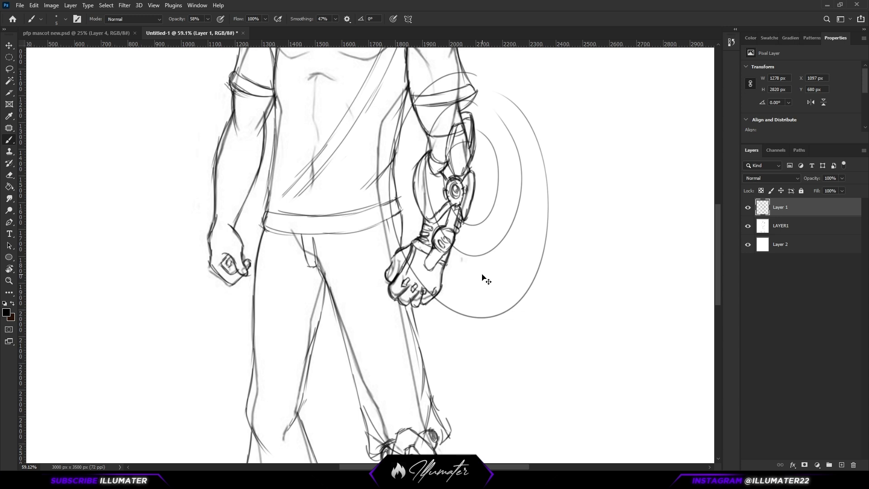
scroll(483, 276, "down", 5)
left_click_drag(531, 273, 474, 267)
left_click_drag(262, 283, 440, 262)
left_click_drag(584, 300, 479, 326)
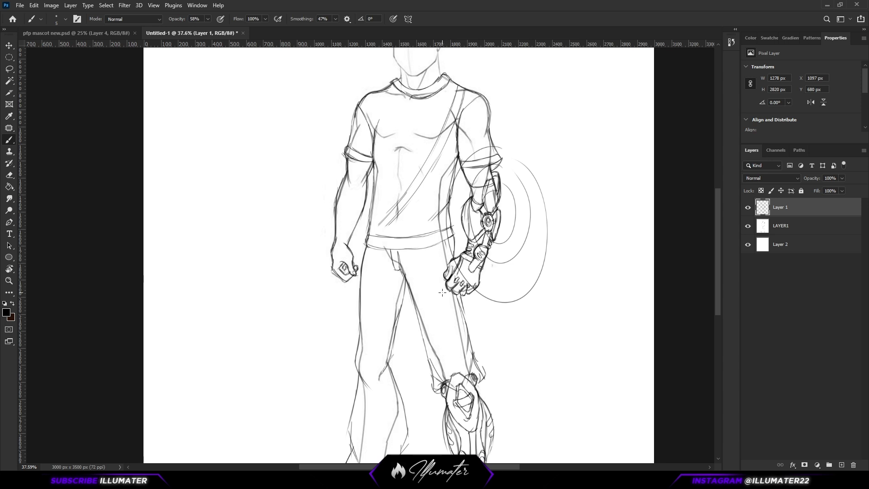
scroll(442, 294, "up", 2)
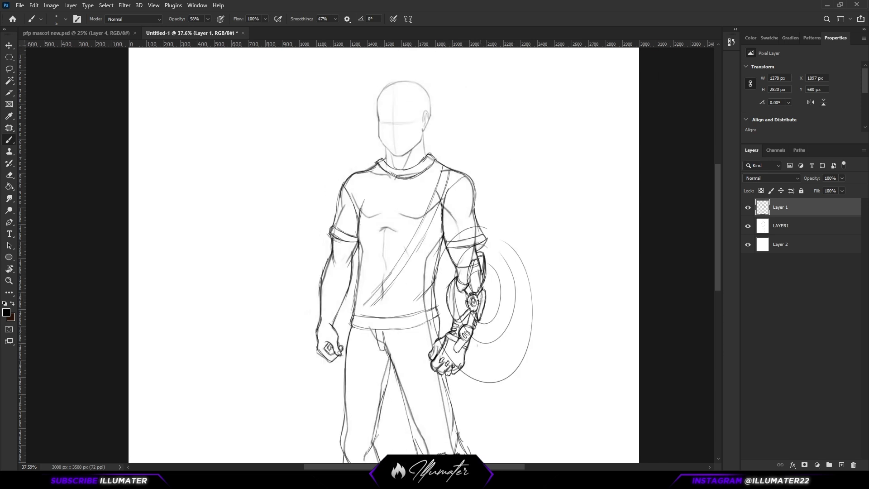
Copy the lassoed mechanical hand onto its own layer and enlarge the copy over the upper thigh.
scroll(481, 299, "down", 2)
key("l")
mouse_move(474, 270)
left_mouse_down()
mouse_move(436, 298)
mouse_move(509, 283)
left_mouse_up()
key("ctrl+j")
key("v")
mouse_move(479, 290)
left_mouse_down()
mouse_move(470, 322)
mouse_move(491, 315)
mouse_move(482, 315)
left_mouse_up()
key("Return")
Add a new layer above the enlarged hand copy for tracing, and hide Layer 1 and LAYER1.
left_click(841, 465)
key("ctrl+0")
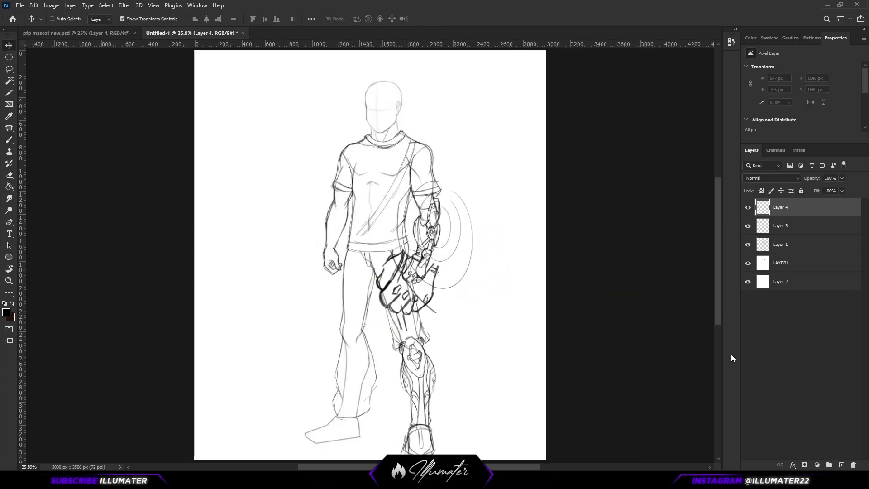
key("ctrl+plus")
key("ctrl+plus")
key("b")
left_click(781, 225)
left_click(748, 244)
left_click(748, 263)
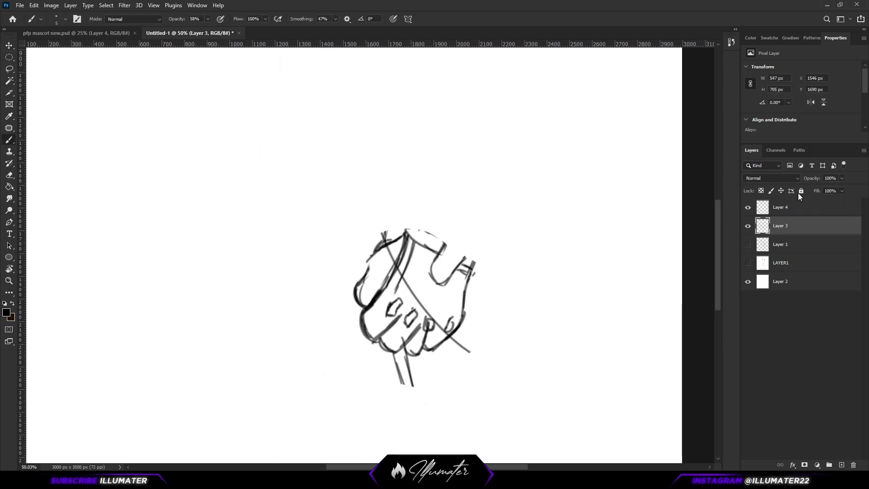
left_click(781, 207)
Trace the thumb and the edge of the first finger over the enlarged hand on the new layer.
mouse_move(458, 203)
left_mouse_down()
mouse_move(414, 240)
mouse_move(398, 270)
mouse_move(411, 294)
left_mouse_up()
left_click_drag(446, 221, 403, 301)
key("ctrl+z")
mouse_move(427, 268)
left_mouse_down()
mouse_move(396, 305)
mouse_move(446, 335)
mouse_move(457, 283)
left_mouse_up()
left_click_drag(454, 230, 456, 290)
mouse_move(420, 322)
left_mouse_down()
mouse_move(445, 343)
mouse_move(471, 302)
left_mouse_up()
Trace the remaining rounded fingers and the outer edge of the hand.
mouse_move(468, 320)
left_mouse_down()
mouse_move(462, 279)
mouse_move(463, 294)
left_mouse_up()
left_click_drag(443, 345, 469, 327)
left_click_drag(460, 297, 474, 342)
left_click_drag(468, 340, 508, 306)
left_click_drag(511, 265, 503, 310)
mouse_move(522, 237)
left_mouse_down()
mouse_move(507, 282)
mouse_move(513, 262)
left_mouse_up()
left_click_drag(521, 244, 514, 286)
Sketch a curved wrist edge across the hand with short forearm lines at both ends.
key("e")
key("b")
mouse_move(453, 244)
left_mouse_down()
mouse_move(447, 253)
mouse_move(516, 291)
left_mouse_up()
left_click_drag(444, 255, 523, 289)
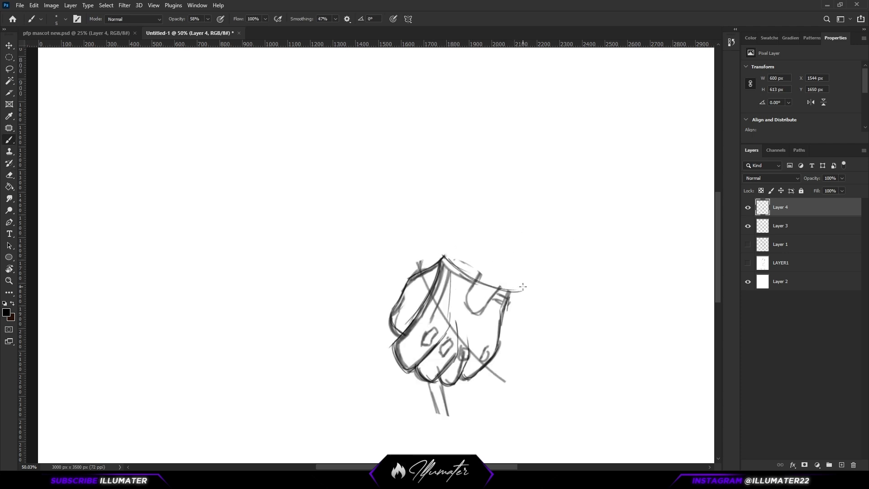
left_click_drag(490, 248, 523, 271)
mouse_move(452, 235)
left_mouse_down()
mouse_move(524, 271)
mouse_move(523, 239)
mouse_move(455, 206)
left_mouse_up()
Delete the enlarged hand copy's layer and clean up the traced hand on the remaining layer with the Eraser.
left_click(765, 225)
key("Delete")
left_click(770, 207)
key("e")
left_click_drag(488, 386, 498, 380)
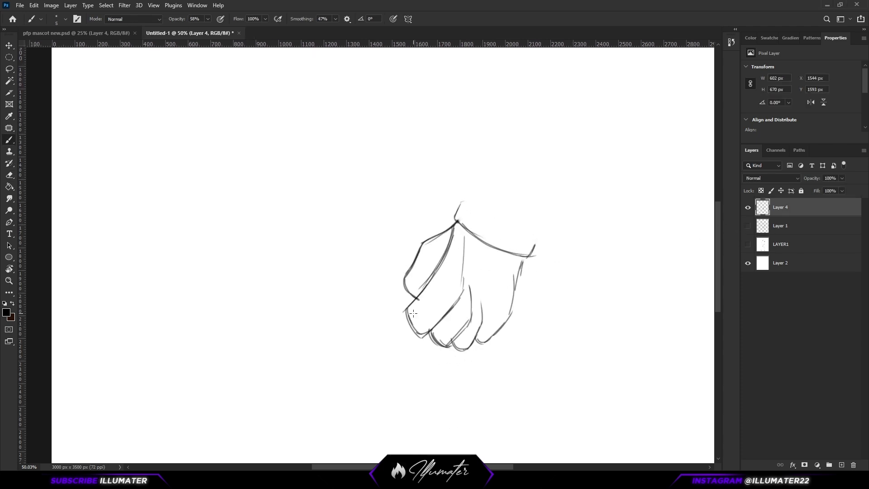
Sketch parallel panel lines along the fingers and the back of the hand.
left_click_drag(409, 318, 443, 291)
mouse_move(418, 314)
left_mouse_down()
mouse_move(458, 242)
mouse_move(459, 223)
left_mouse_up()
left_click_drag(417, 333, 470, 233)
mouse_move(436, 336)
left_mouse_down()
mouse_move(476, 243)
mouse_move(454, 346)
left_mouse_up()
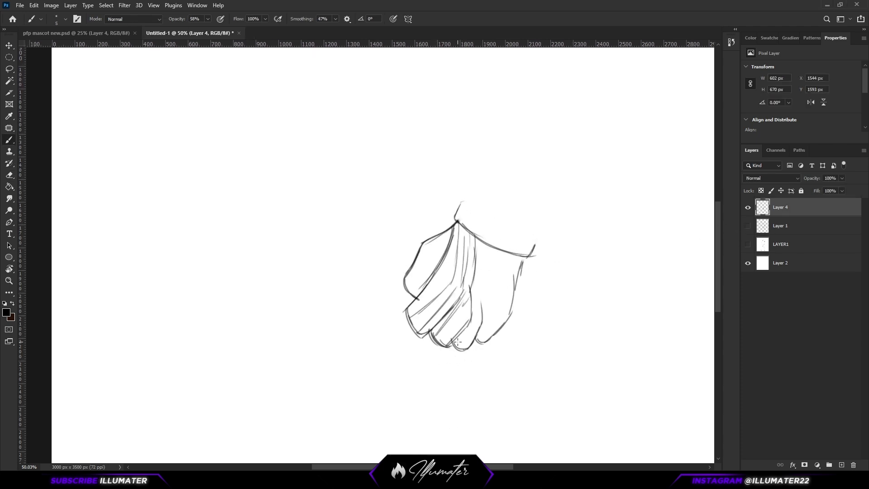
mouse_move(487, 247)
left_mouse_down()
mouse_move(457, 342)
mouse_move(466, 349)
left_mouse_up()
left_click_drag(461, 205, 493, 227)
Erase the curved wrist edge and redraw it as a straight slanted edge joined to the hand's sides.
key("e")
mouse_move(536, 245)
left_mouse_down()
mouse_move(518, 254)
mouse_move(458, 218)
left_mouse_up()
mouse_move(462, 205)
left_mouse_down()
mouse_move(491, 224)
mouse_move(468, 210)
left_mouse_up()
key("b")
left_click_drag(521, 271, 528, 248)
left_click_drag(469, 209, 528, 245)
left_click_drag(488, 222, 531, 246)
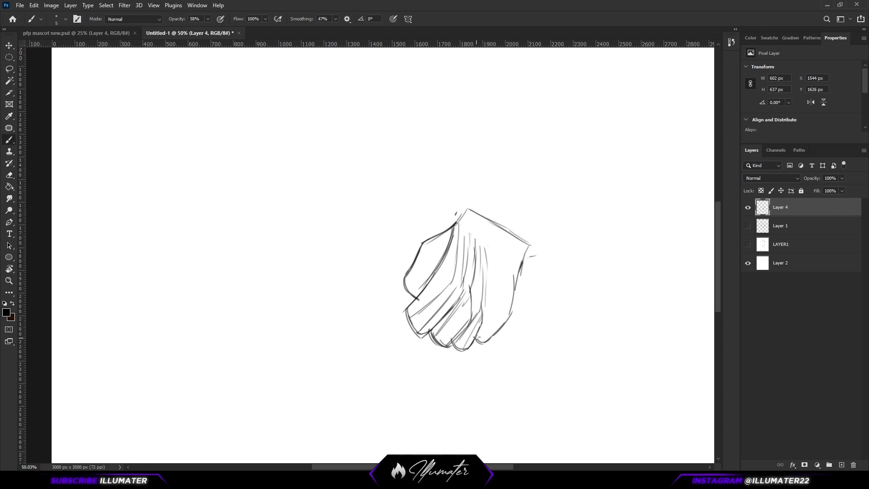
Sketch a curved cuff edge across the enlarged hand below the wrist and erase the panel lines inside the hand.
left_click_drag(477, 339, 494, 294)
key("ctrl+z")
left_click_drag(460, 221, 503, 248)
key("ctrl+z")
left_click_drag(459, 222, 524, 259)
key("e")
right_click(470, 294, "alt")
mouse_move(470, 292)
left_mouse_down()
mouse_move(430, 309)
mouse_move(479, 304)
mouse_move(467, 337)
left_mouse_up()
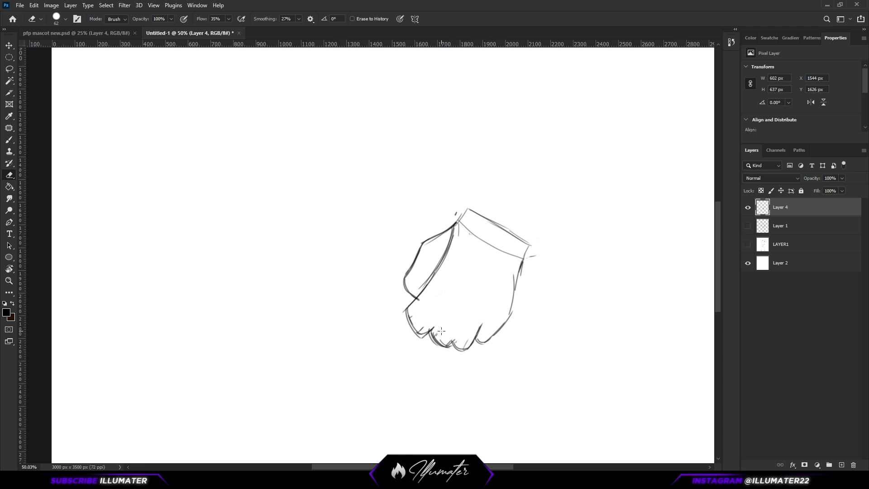
Sketch short finger divisions and zigzag rows of plate edges across the fingers and back of the hand.
left_click(748, 226)
key("b")
left_click(749, 225)
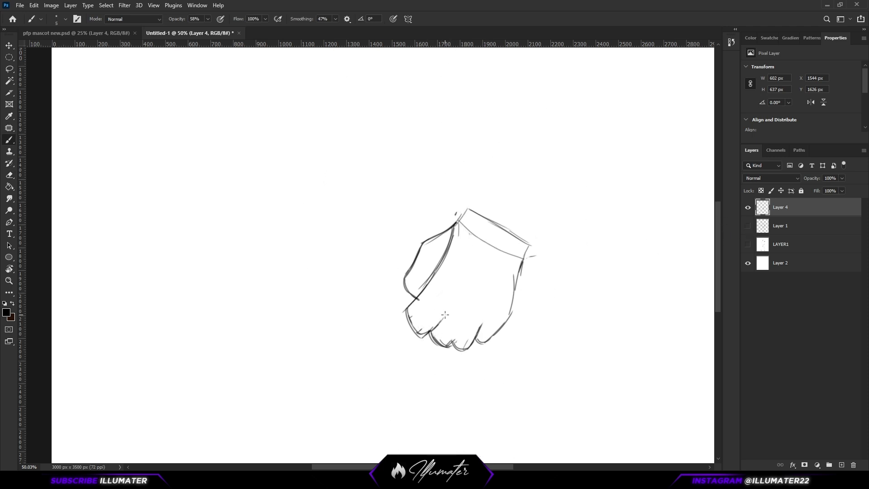
left_click_drag(448, 310, 435, 327)
left_click_drag(466, 320, 452, 345)
left_click_drag(435, 274, 464, 297)
left_click_drag(457, 243, 485, 255)
left_click_drag(464, 303, 478, 309)
left_click_drag(472, 271, 484, 286)
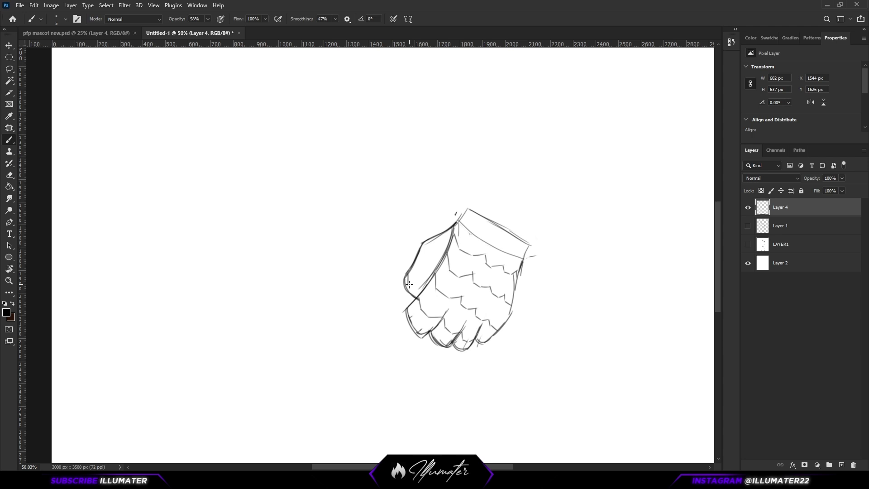
Sketch angular plate segments across the thumb and a zigzag row along the wrist cuff.
left_click_drag(408, 274, 419, 289)
left_click_drag(417, 263, 427, 278)
key("ctrl+z")
key("ctrl+z")
key("ctrl+z")
left_click_drag(421, 267, 438, 245)
left_click_drag(495, 262, 437, 284)
key("ctrl+z")
key("ctrl+z")
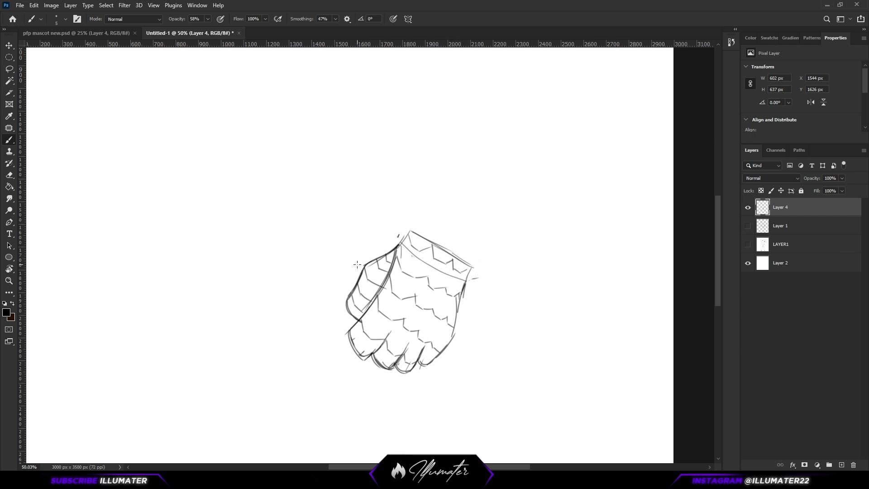
Sketch lengthwise lines from the index finger up to the cuff to divide the zigzag rows into plates.
left_click_drag(452, 284, 462, 310)
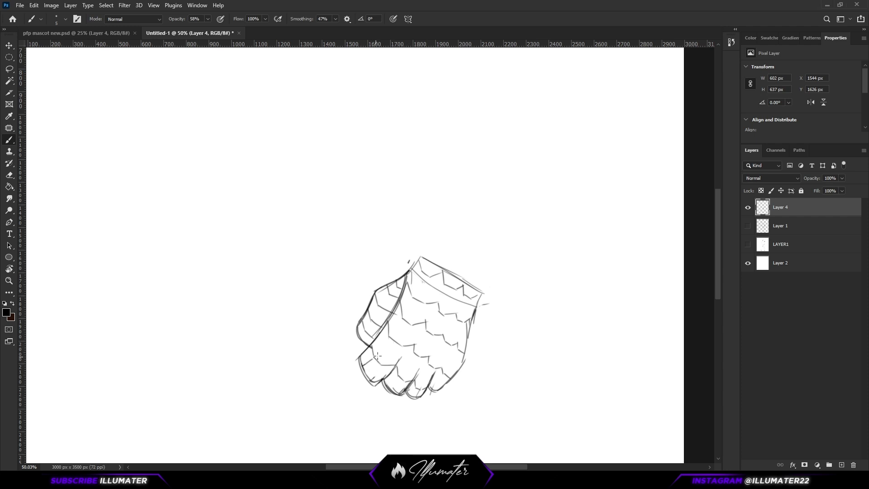
mouse_move(373, 360)
left_mouse_down()
mouse_move(416, 300)
mouse_move(430, 257)
left_mouse_up()
mouse_move(372, 378)
left_mouse_down()
mouse_move(416, 329)
mouse_move(382, 366)
mouse_move(402, 342)
left_mouse_up()
key("ctrl+z")
key("ctrl+z")
left_click_drag(403, 346, 425, 304)
left_click_drag(426, 305, 435, 273)
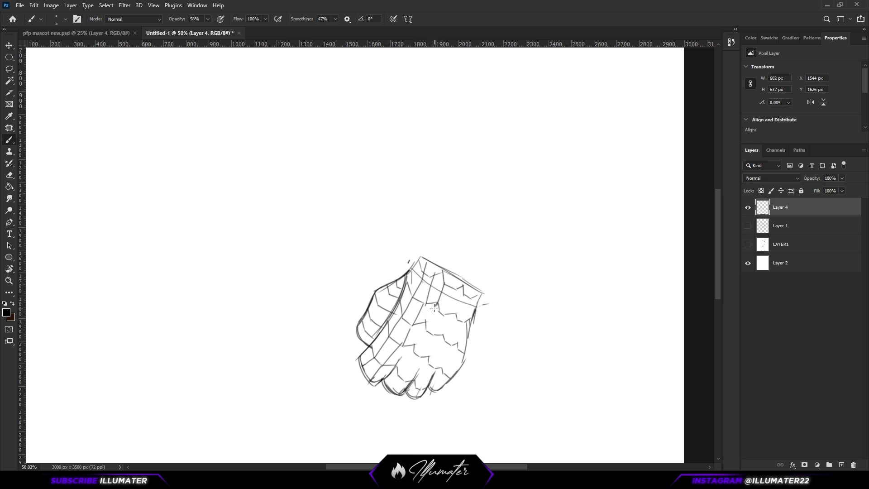
Continue the lengthwise plate lines along the remaining fingers, the back of the hand and the thumb.
left_click_drag(390, 384, 431, 324)
mouse_move(413, 380)
left_mouse_down()
mouse_move(406, 384)
mouse_move(458, 284)
left_mouse_up()
left_click_drag(414, 401, 430, 362)
left_click_drag(419, 388, 430, 365)
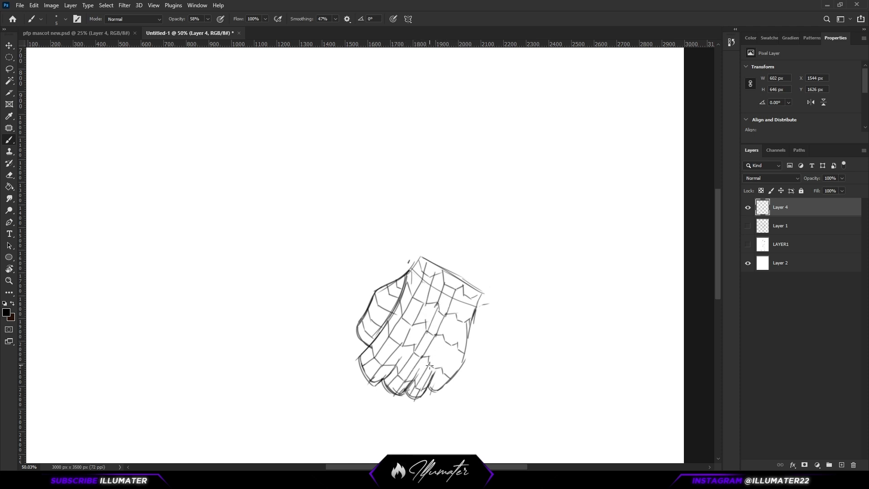
left_click_drag(444, 336, 446, 341)
mouse_move(445, 342)
left_mouse_down()
mouse_move(429, 365)
mouse_move(435, 370)
left_mouse_up()
key("ctrl+z")
left_click_drag(457, 317, 438, 352)
left_click_drag(496, 313, 517, 303)
left_click_drag(388, 319, 378, 330)
left_click_drag(456, 340, 454, 316)
Show the character sketch on Layer 1 and the body guide on LAYER1.
left_click(748, 226)
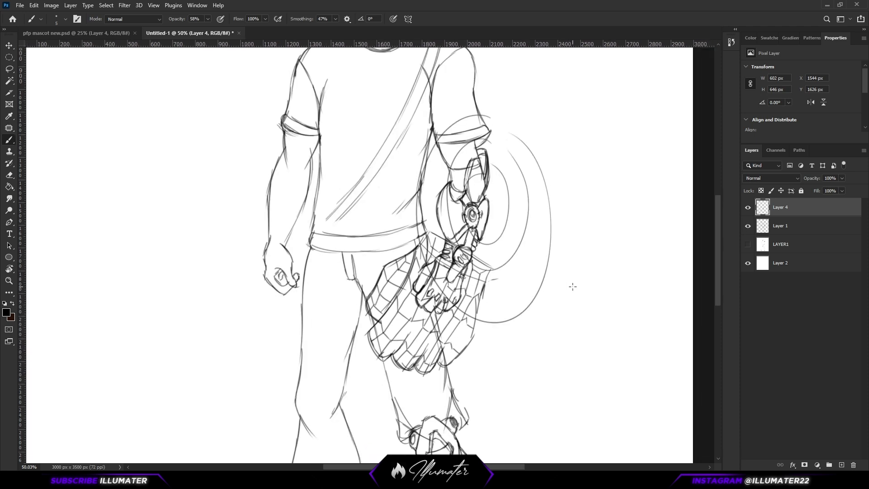
left_click_drag(572, 287, 552, 292)
mouse_move(545, 302)
left_mouse_down()
mouse_move(557, 320)
mouse_move(620, 326)
left_mouse_up()
mouse_move(503, 309)
left_mouse_down()
mouse_move(466, 312)
mouse_move(472, 86)
left_mouse_up()
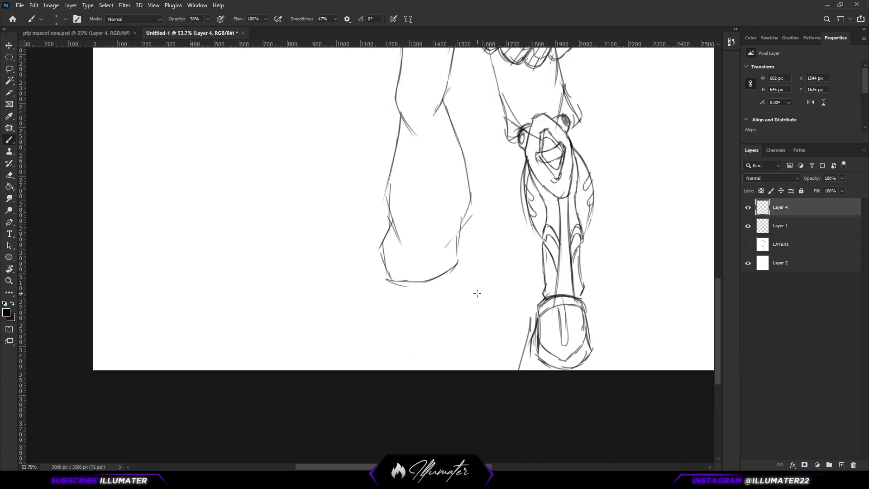
left_click(748, 245)
left_click_drag(477, 293, 560, 288)
Sketch a shoe outline with a tongue and thick sole around the guide's foot below the non-mechanical leg.
left_click_drag(454, 261, 485, 263)
mouse_move(450, 261)
left_mouse_down()
mouse_move(451, 285)
mouse_move(484, 263)
left_mouse_up()
left_click_drag(448, 267, 454, 299)
mouse_move(483, 263)
left_mouse_down()
mouse_move(478, 296)
mouse_move(434, 301)
mouse_move(400, 320)
mouse_move(435, 327)
left_mouse_up()
key("ctrl+z")
mouse_move(404, 336)
left_mouse_down()
mouse_move(493, 319)
mouse_move(520, 301)
left_mouse_up()
left_click_drag(514, 276, 514, 315)
mouse_move(400, 309)
left_mouse_down()
mouse_move(419, 339)
mouse_move(503, 327)
left_mouse_up()
mouse_move(485, 331)
left_mouse_down()
mouse_move(523, 321)
mouse_move(518, 281)
mouse_move(530, 312)
left_mouse_up()
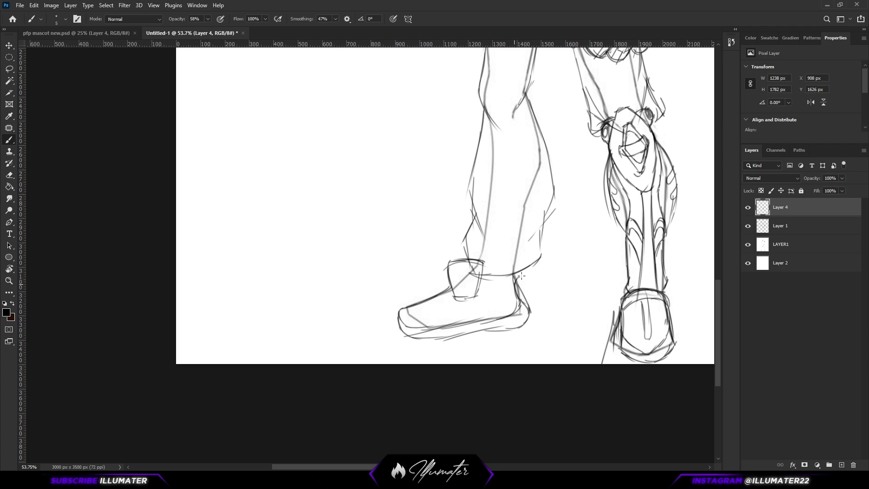
Add a small pull loop at the shoe's heel and erase the tongue shape.
left_click_drag(516, 277, 523, 289)
key("e")
left_click_drag(449, 267, 468, 278)
key("b")
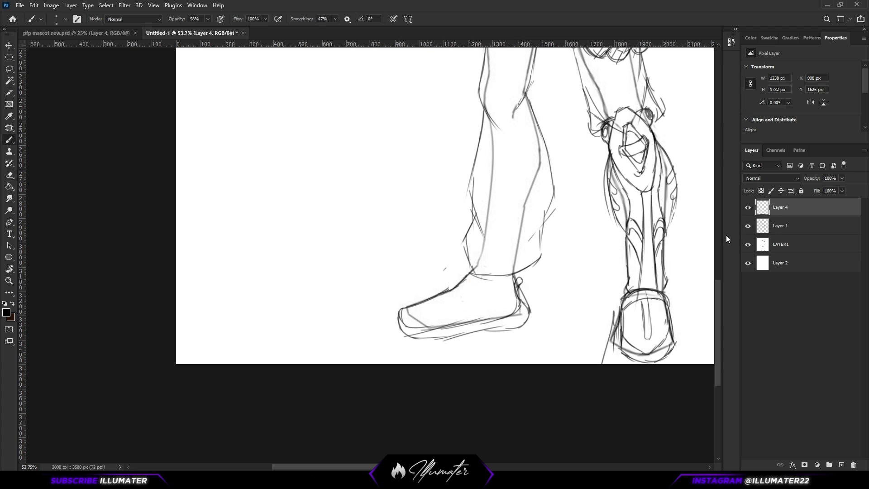
Hide the body guide and sketch the shoe's raised tongue, crossed laces and side details.
left_click(748, 245)
left_click_drag(408, 332, 510, 314)
mouse_move(428, 308)
left_mouse_down()
mouse_move(484, 278)
mouse_move(452, 248)
mouse_move(483, 285)
mouse_move(519, 278)
left_mouse_up()
mouse_move(455, 249)
left_mouse_down()
mouse_move(471, 300)
mouse_move(473, 287)
left_mouse_up()
mouse_move(431, 304)
left_mouse_down()
mouse_move(481, 273)
mouse_move(457, 284)
mouse_move(464, 319)
left_mouse_up()
left_click_drag(473, 283, 454, 314)
left_click_drag(544, 294, 507, 311)
left_click_drag(440, 292, 477, 293)
left_click_drag(446, 327, 442, 332)
mouse_move(454, 318)
left_mouse_down()
mouse_move(442, 334)
mouse_move(435, 317)
left_mouse_up()
left_click_drag(571, 240, 483, 327)
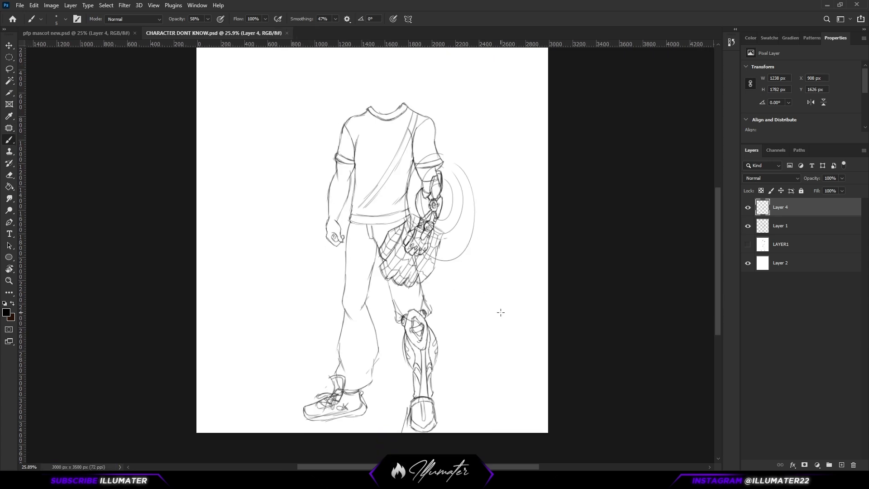
Lasso the shoe, copy it to a new layer, delete it from Layer 4 and deselect.
scroll(456, 334, "up", 3)
left_click_drag(487, 321, 489, 335)
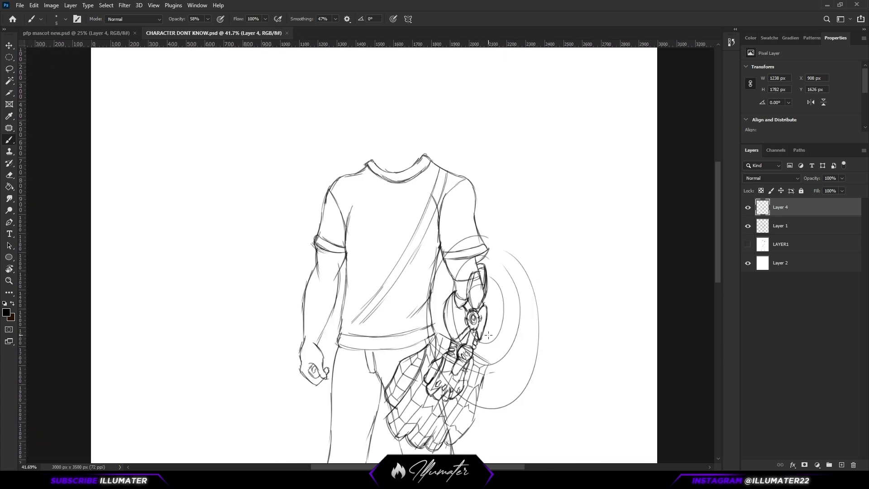
scroll(520, 374, "down", 5)
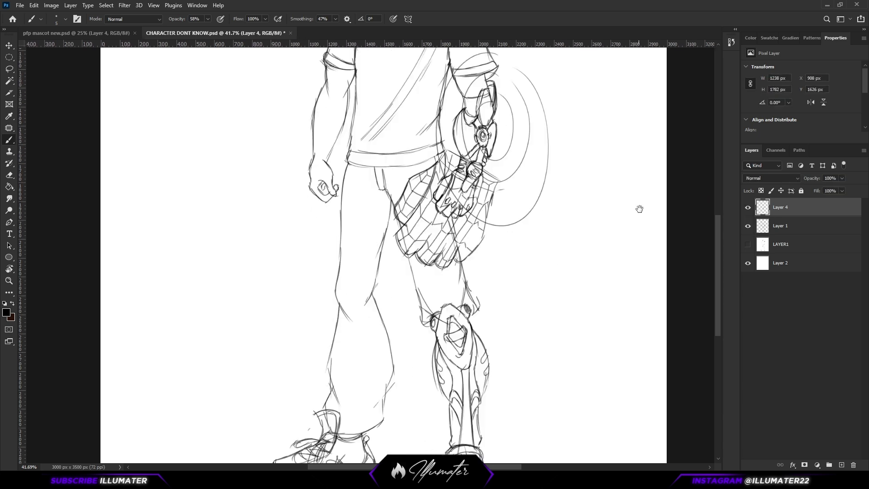
key("l")
mouse_move(360, 339)
left_mouse_down()
mouse_move(408, 387)
mouse_move(366, 337)
left_mouse_up()
key("ctrl+j")
left_click(786, 225)
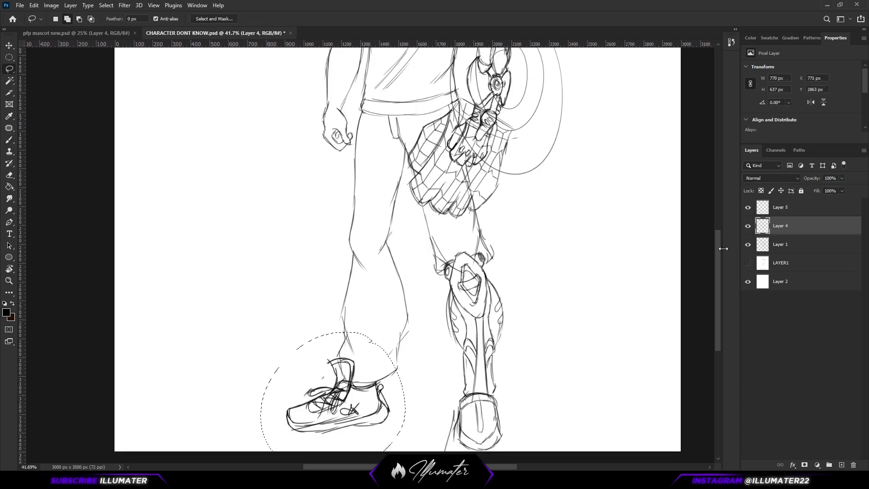
key("Delete")
key("ctrl+d")
Merge the shoe layer with the character sketch on Layer 1.
left_click(793, 245)
left_click(790, 208, "ctrl")
key("ctrl+e")
Check the layers' contents by toggling their visibility and move Layer 4 above Layer 5.
left_click(748, 209)
left_click(747, 210)
key("ctrl+0")
left_click(748, 227)
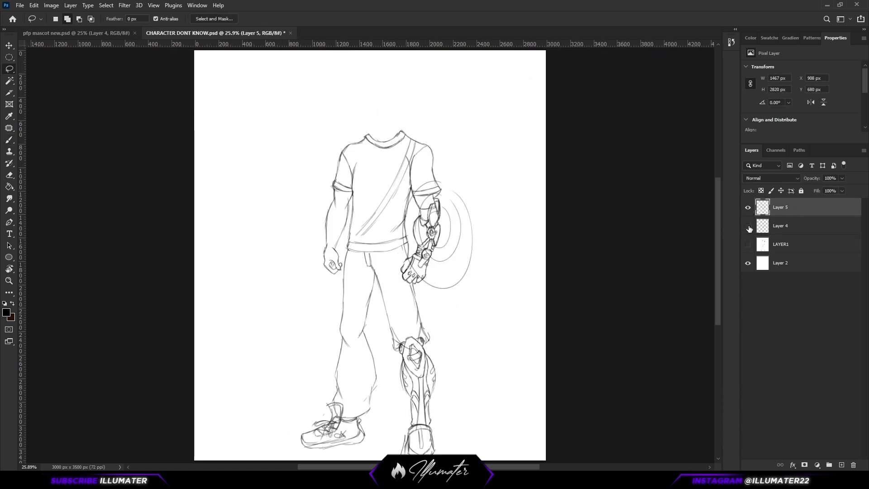
left_click(748, 227)
left_click_drag(788, 229, 788, 201)
Redraw both edges of the diagonal chest strap from the shoulder down to the shirt hem.
left_click_drag(529, 307, 539, 290)
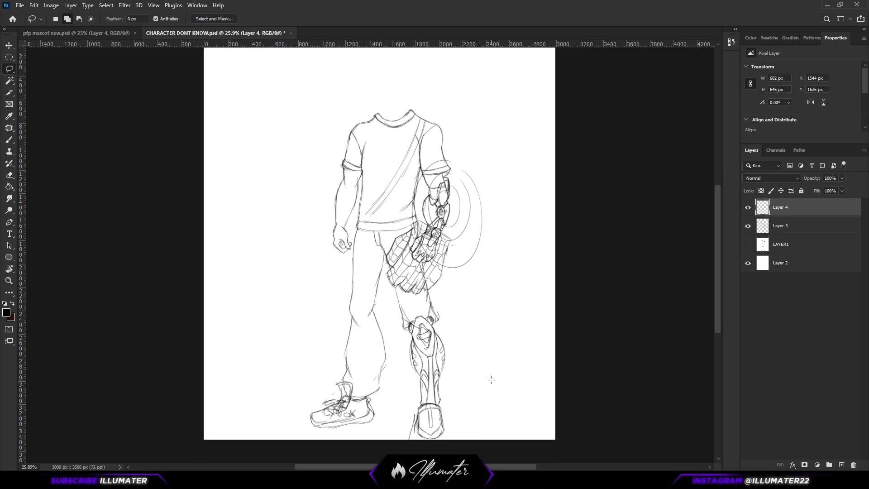
left_click_drag(485, 322, 487, 343)
left_click_drag(411, 181, 457, 182)
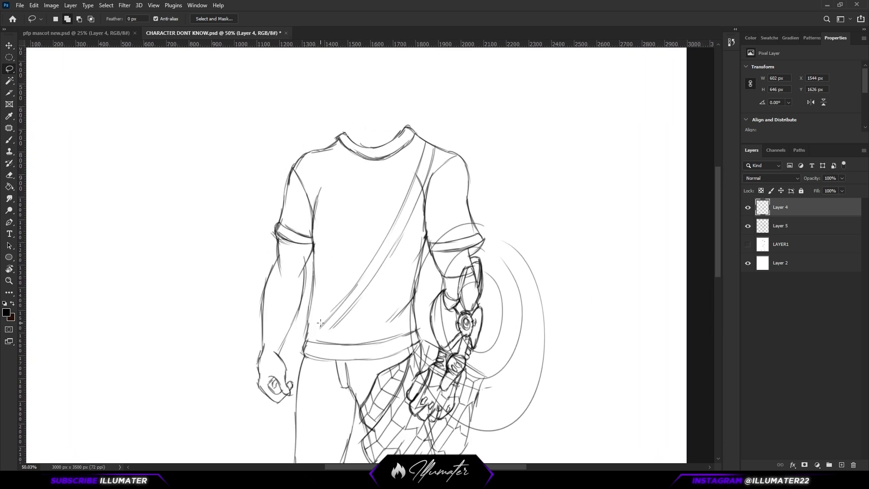
key("b")
left_click_drag(339, 308, 305, 338)
left_click_drag(367, 273, 336, 310)
key("ctrl+z")
left_click_drag(312, 337, 403, 203)
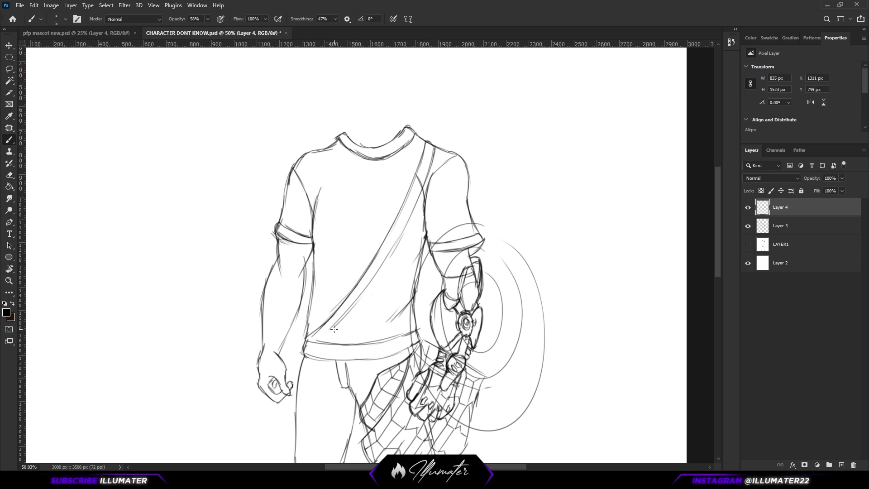
mouse_move(334, 329)
left_mouse_down()
mouse_move(421, 195)
mouse_move(435, 148)
left_mouse_up()
Sketch a rounded square buckle on the chest strap and erase the strap lines crossing it.
mouse_move(389, 228)
left_mouse_down()
mouse_move(390, 264)
mouse_move(401, 251)
mouse_move(387, 291)
left_mouse_up()
scroll(392, 245, "up", 6)
key("e")
right_click(386, 259, "alt")
left_click_drag(355, 262, 384, 212)
Select Layer 5 and erase its old strap lines inside the buckle.
left_click(746, 207)
key("ctrl+0")
left_click(748, 208)
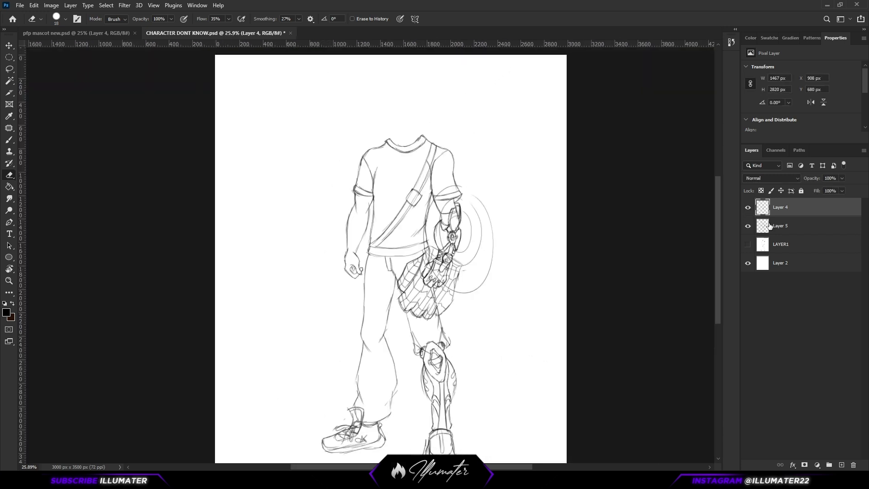
left_click(771, 225)
scroll(413, 184, "up", 9)
mouse_move(430, 237)
left_mouse_down()
mouse_move(411, 266)
mouse_move(442, 209)
left_mouse_up()
Sketch an inner frame and a prong inside the chest strap's buckle.
key("b")
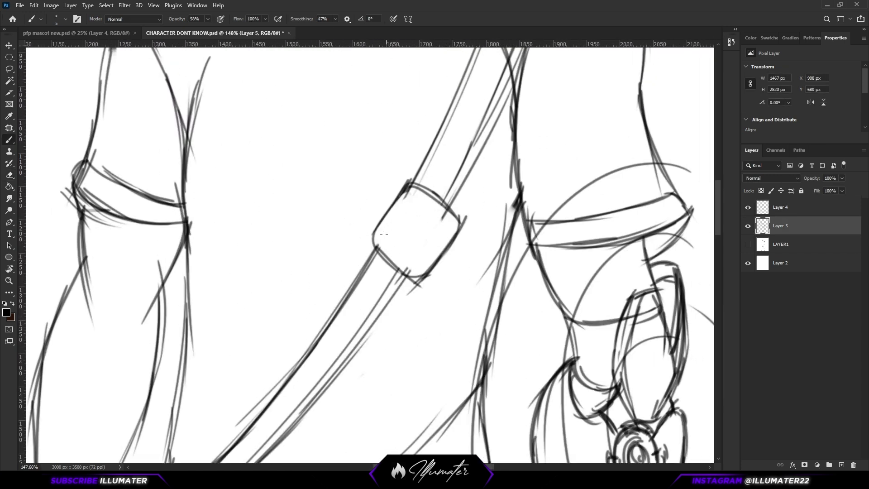
mouse_move(386, 226)
left_mouse_down()
mouse_move(440, 206)
mouse_move(448, 238)
mouse_move(385, 246)
mouse_move(437, 244)
left_mouse_up()
key("ctrl+z")
left_click_drag(406, 204, 388, 236)
mouse_move(441, 223)
left_mouse_down()
mouse_move(412, 259)
mouse_move(417, 255)
left_mouse_up()
left_click_drag(406, 225, 412, 234)
mouse_move(408, 227)
left_mouse_down()
mouse_move(416, 206)
mouse_move(414, 229)
left_mouse_up()
mouse_move(433, 207)
left_mouse_down()
mouse_move(418, 226)
mouse_move(429, 211)
left_mouse_up()
key("e")
key("ctrl+0")
Sketch a pointed cylindrical object rising behind the strap shoulder, with a curved band below its tip.
mouse_move(399, 158)
left_mouse_down()
mouse_move(416, 182)
mouse_move(395, 256)
left_mouse_up()
key("b")
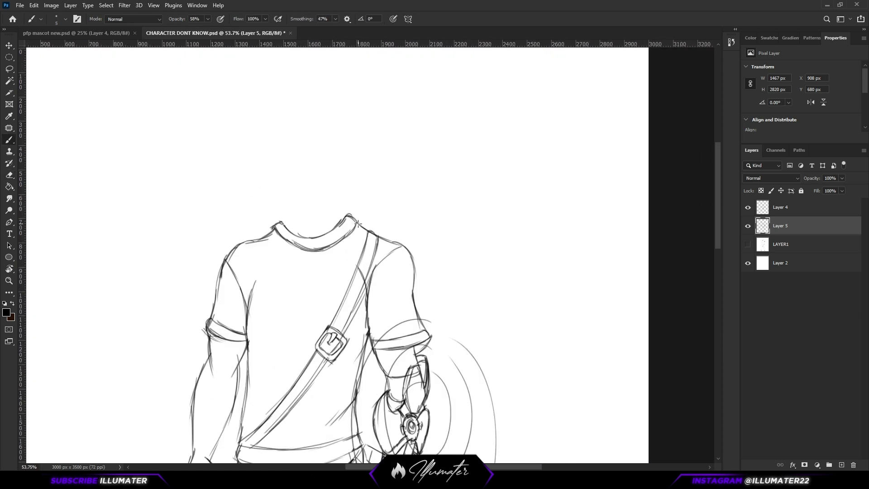
left_click_drag(361, 226, 380, 170)
mouse_move(362, 225)
left_mouse_down()
mouse_move(387, 232)
mouse_move(379, 196)
left_mouse_up()
key("ctrl+z")
key("ctrl+z")
mouse_move(390, 239)
left_mouse_down()
mouse_move(420, 197)
mouse_move(406, 217)
left_mouse_up()
left_click_drag(377, 205, 409, 222)
left_click_drag(372, 249, 409, 178)
left_click_drag(377, 204, 395, 187)
mouse_move(378, 203)
left_mouse_down()
mouse_move(404, 183)
mouse_move(410, 221)
mouse_move(408, 182)
left_mouse_up()
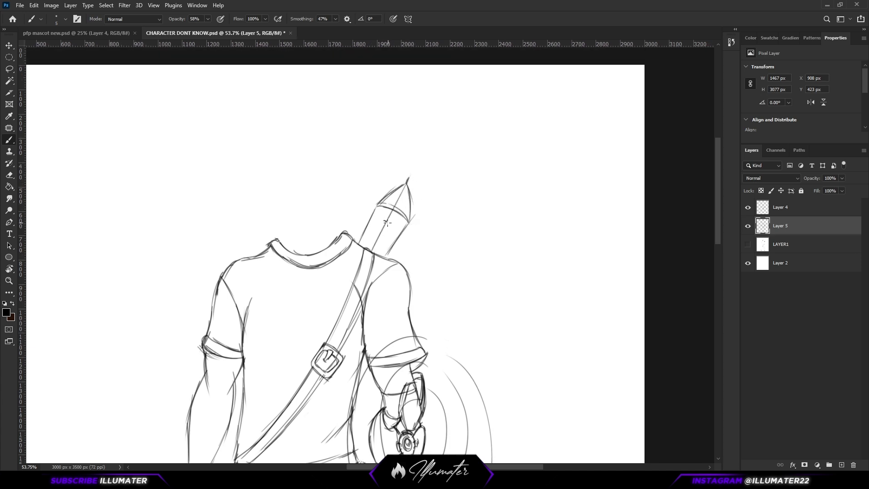
Erase the centre line around the small slots on the pointed object behind the shoulder.
key("e")
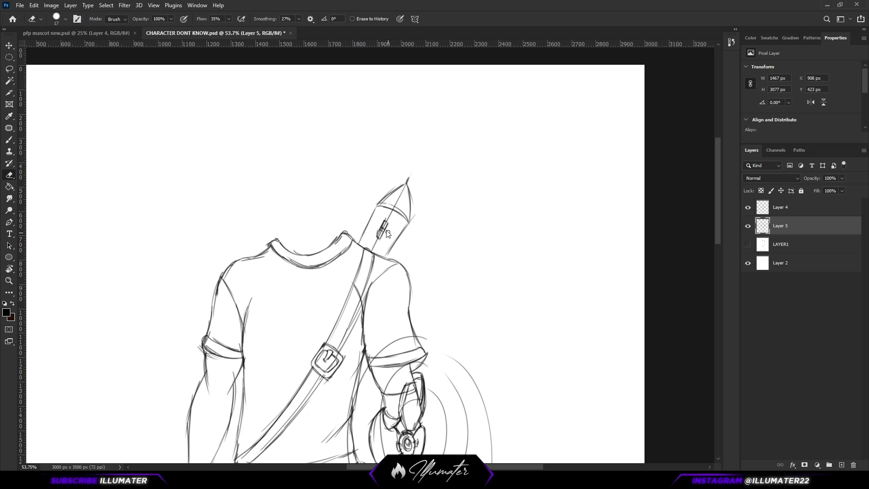
left_click_drag(379, 228, 385, 230)
key("b")
Sketch a strap with a round side pad around the knee of the non-mechanical leg.
scroll(382, 238, "down", 8)
scroll(409, 174, "up", 7)
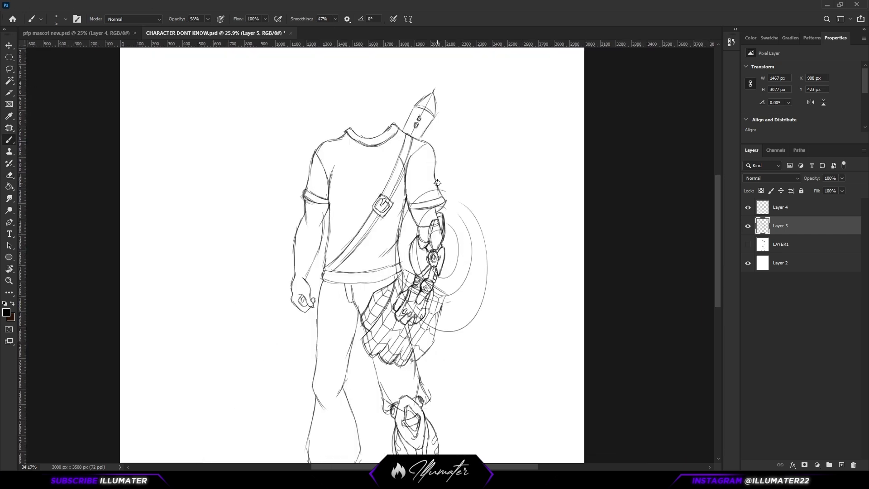
left_click_drag(410, 174, 412, 224)
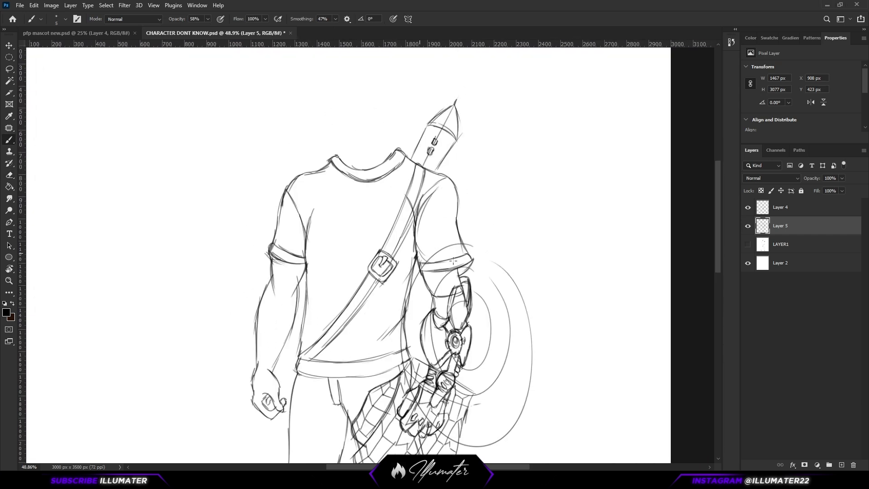
scroll(424, 247, "left", 1)
scroll(323, 224, "down", 1)
scroll(325, 233, "down", 5)
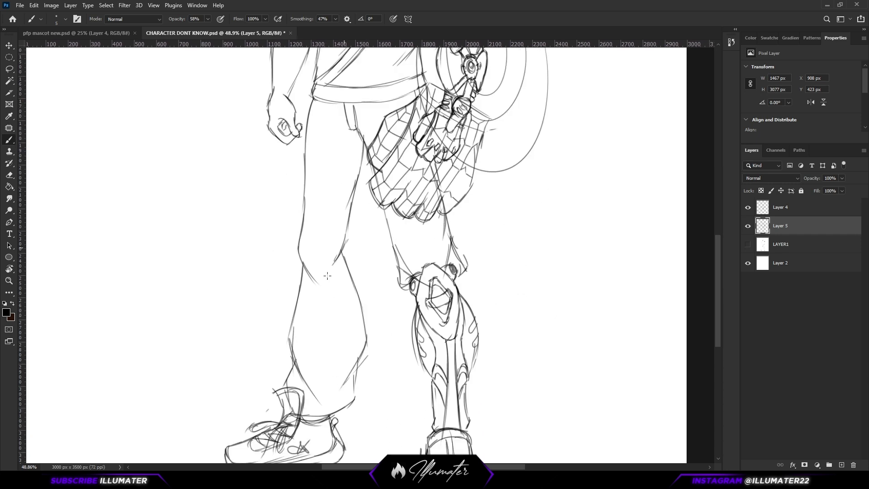
left_click_drag(313, 255, 302, 267)
mouse_move(302, 235)
left_mouse_down()
mouse_move(305, 268)
mouse_move(353, 241)
left_mouse_up()
left_click_drag(313, 254, 348, 252)
left_click_drag(303, 234, 299, 261)
left_click_drag(304, 243, 305, 245)
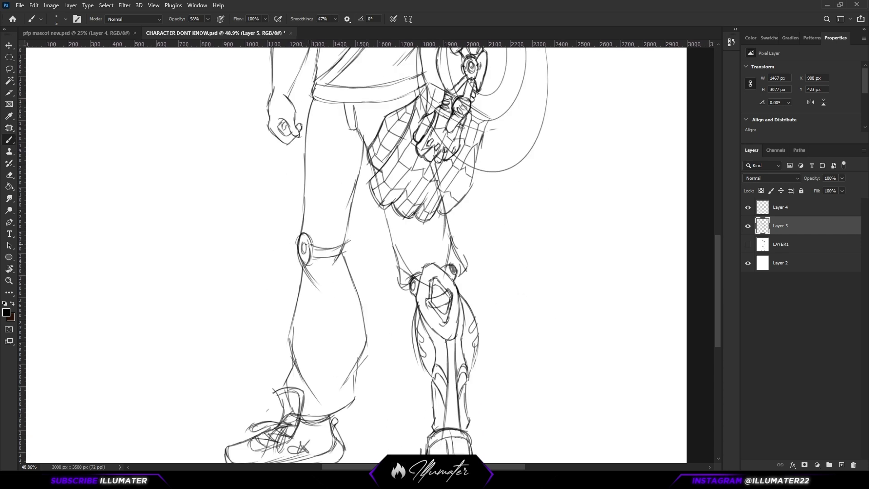
Save the document.
scroll(364, 245, "down", 4)
left_click_drag(367, 244, 396, 300)
key("ctrl+s")
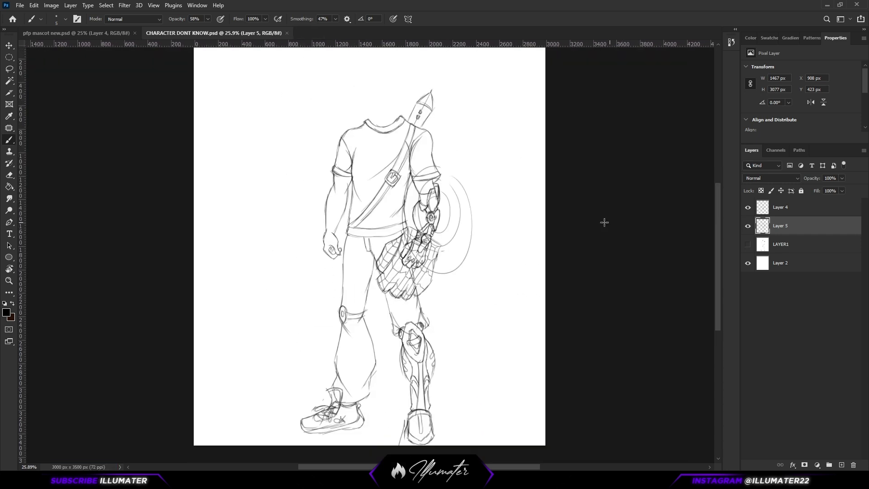
Sketch a knife with a straight handle and a curved blade in the character's non-mechanical hand.
scroll(378, 190, "up", 5)
mouse_move(300, 336)
left_mouse_down()
mouse_move(259, 312)
mouse_move(325, 328)
mouse_move(344, 303)
mouse_move(307, 303)
mouse_move(317, 308)
mouse_move(306, 300)
mouse_move(251, 341)
mouse_move(323, 327)
mouse_move(327, 292)
mouse_move(348, 271)
mouse_move(312, 300)
mouse_move(356, 240)
left_mouse_up()
key("ctrl+z")
key("ctrl+0")
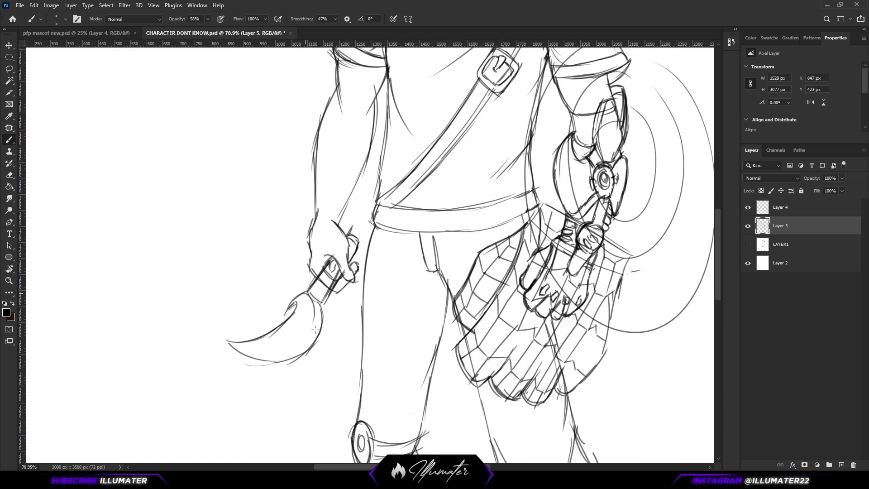
Add an inner edge line and short hatch marks along the knife's curved blade.
mouse_move(229, 341)
left_mouse_down()
mouse_move(285, 348)
mouse_move(296, 339)
left_mouse_up()
key("ctrl+z")
left_click_drag(240, 346, 264, 358)
left_click_drag(265, 350, 272, 360)
left_click_drag(276, 349, 289, 357)
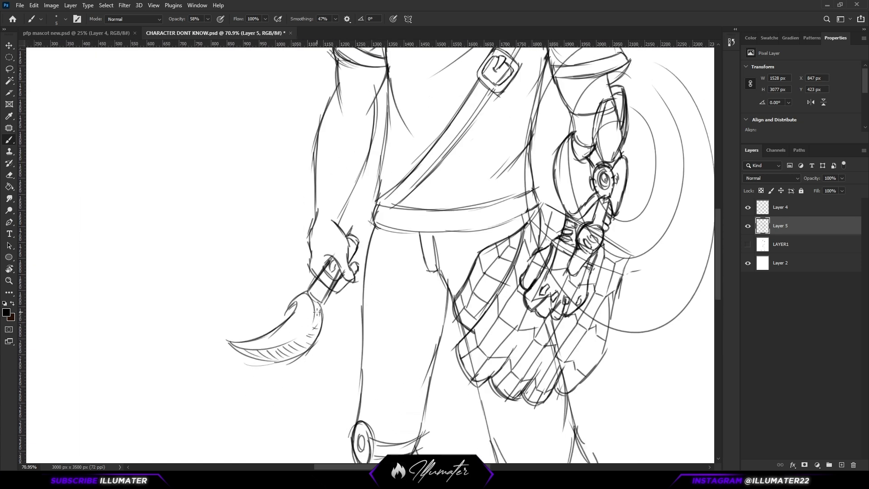
key("ctrl+0")
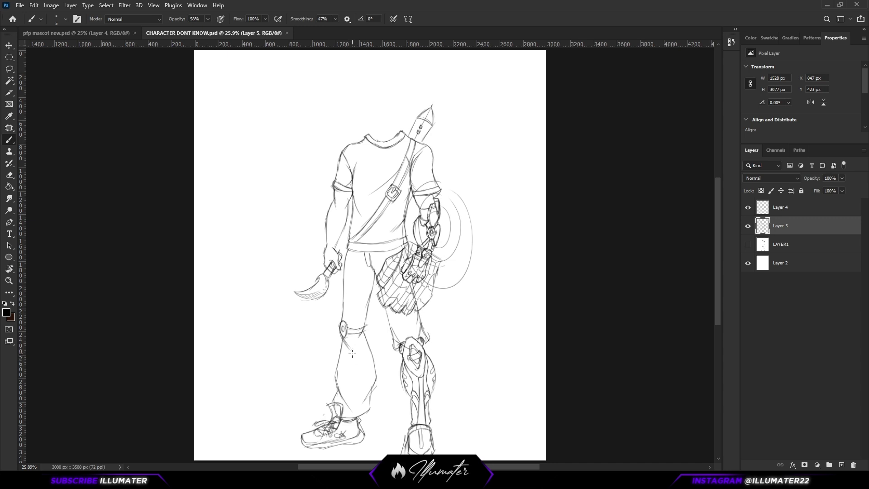
Open face r4eaction mater.psd and bring its coloured head into the character document as a new layer.
left_click_drag(342, 294, 351, 294)
left_click_drag(344, 191, 354, 385)
left_click(82, 32)
left_click(13, 19)
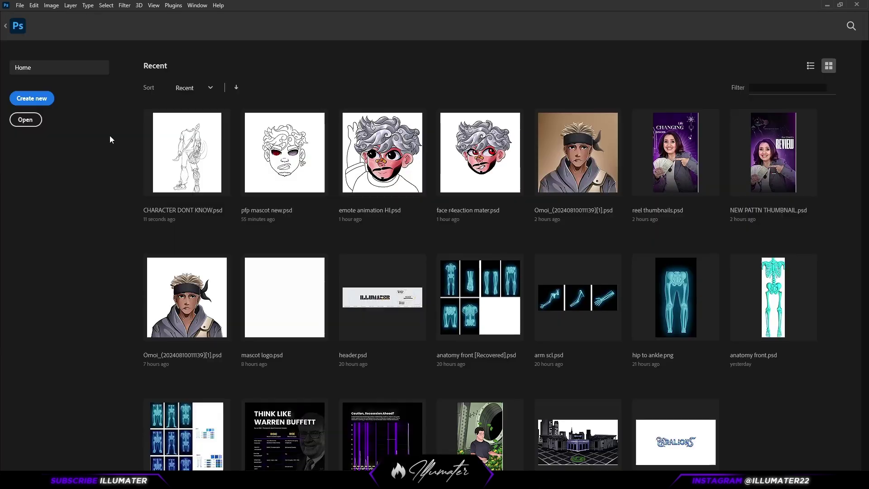
left_click(456, 180)
left_click_drag(781, 213, 403, 135)
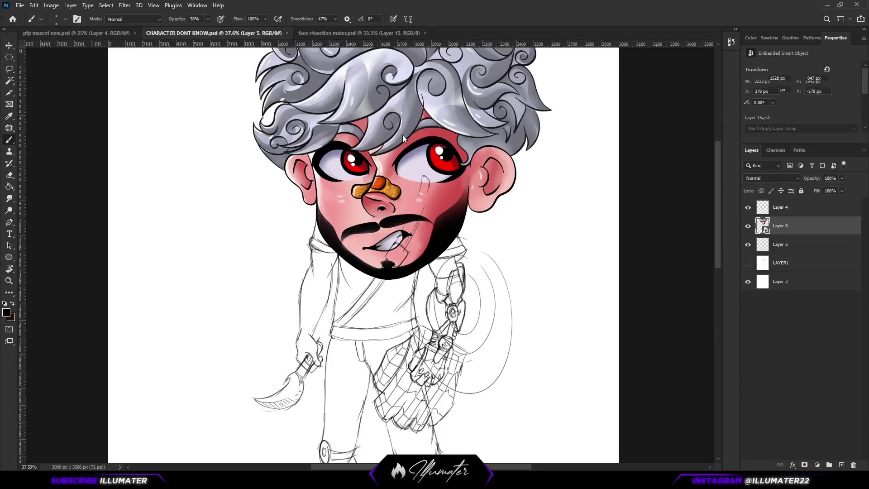
Scale the coloured head down to fit the body and position it just above the shirt collar.
key("ctrl+t")
left_click_drag(552, 116, 406, 173)
left_click_drag(402, 177, 414, 183)
left_click_drag(458, 158, 462, 157)
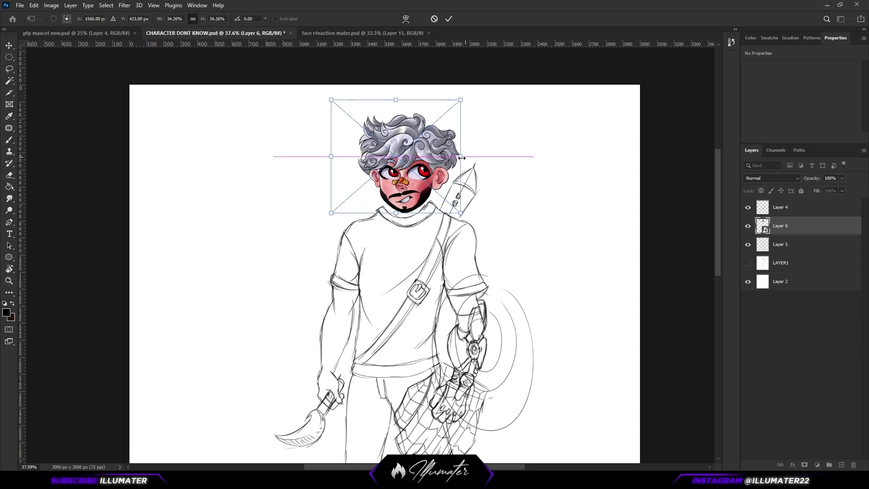
left_click_drag(401, 163, 398, 158)
key("Return")
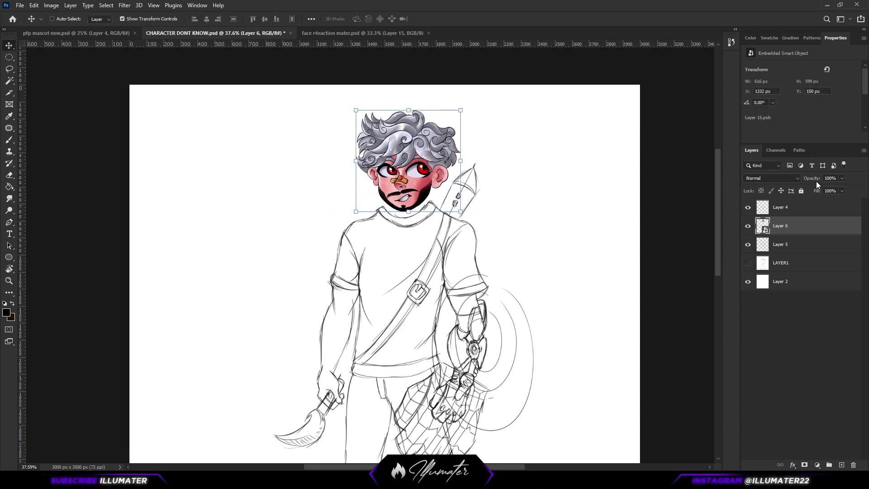
Place the head layer below the sketch layer, Layer 5, and lower its opacity for tracing.
left_click(781, 244)
left_click_drag(781, 226, 780, 253)
left_click_drag(814, 180, 788, 181)
left_click(778, 227)
scroll(398, 181, "up", 5)
left_click_drag(407, 182, 407, 272)
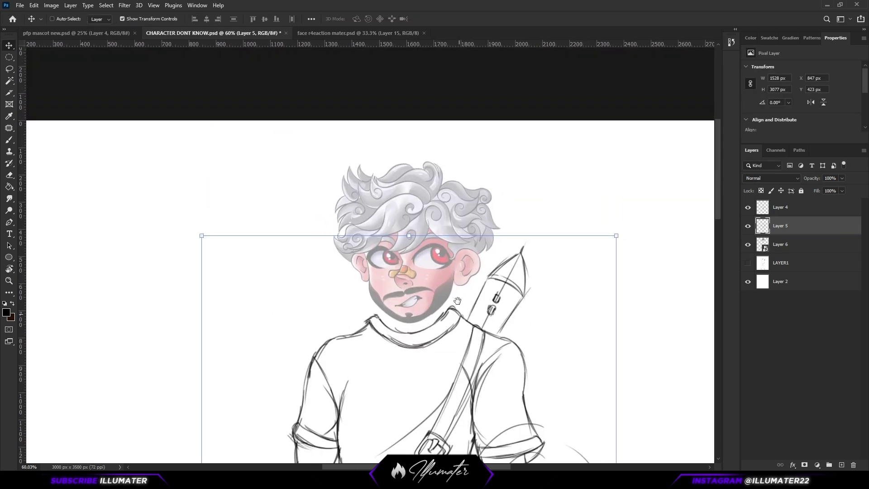
Show the LAYER1 body guide and adjust the faded head's placement to line up with the neck.
left_click(778, 245)
mouse_move(472, 244)
left_mouse_down()
mouse_move(471, 236)
mouse_move(512, 222)
mouse_move(501, 219)
mouse_move(486, 240)
left_mouse_up()
left_click(748, 263)
left_click_drag(507, 214, 496, 217)
left_click_drag(459, 254, 460, 254)
left_click(449, 19)
left_click_drag(533, 270, 539, 196)
Sketch both sides of the neck on Layer 5 using the body guide, and hide LAYER1.
left_click(781, 226)
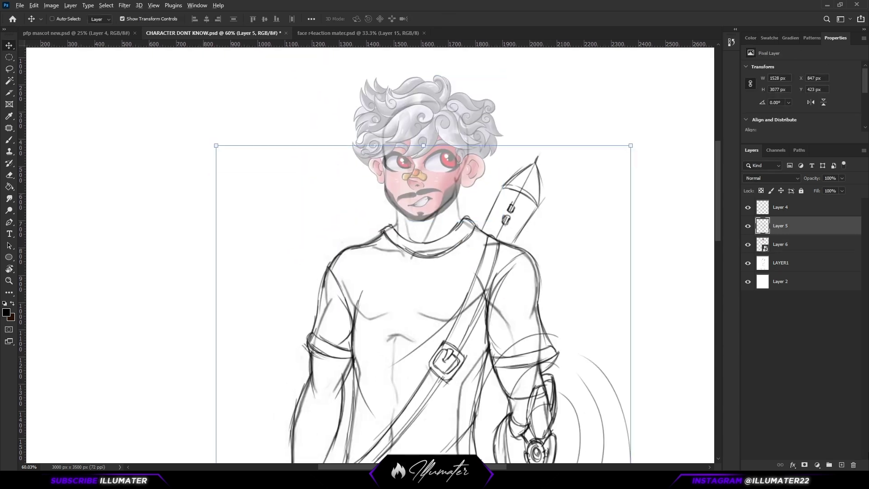
scroll(508, 170, "up", 1)
left_click_drag(509, 170, 513, 212)
key("b")
left_click_drag(453, 241, 455, 268)
left_click(748, 263)
scroll(453, 254, "up", 1)
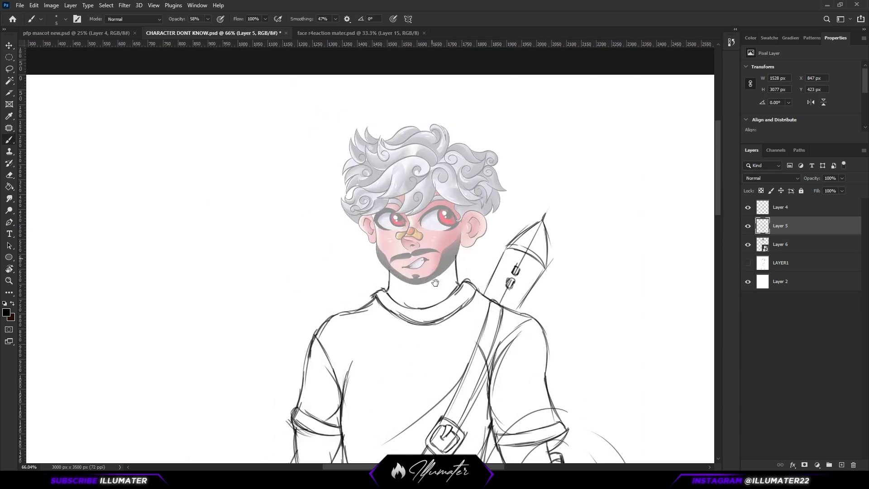
Sketch the jawline and both ears with small inner-ear lines and earlobe details around the faded head.
mouse_move(376, 237)
left_mouse_down()
mouse_move(382, 273)
mouse_move(406, 308)
mouse_move(434, 310)
left_mouse_up()
key("e")
key("b")
key("ctrl+z")
left_click_drag(463, 281, 465, 277)
mouse_move(464, 241)
left_mouse_down()
mouse_move(460, 285)
mouse_move(479, 252)
left_mouse_up()
key("ctrl+z")
left_click_drag(467, 252, 468, 267)
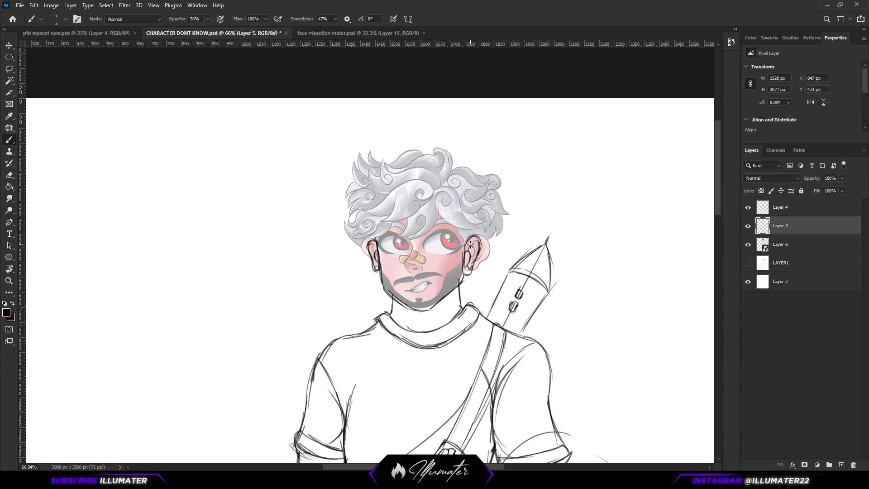
Sketch the split moustache and the line below the mouth, checking them with the head reference hidden and shown.
left_click(748, 245)
left_click(748, 245)
left_click(748, 245)
left_click(748, 245)
left_click_drag(412, 301, 448, 294)
left_click(748, 245)
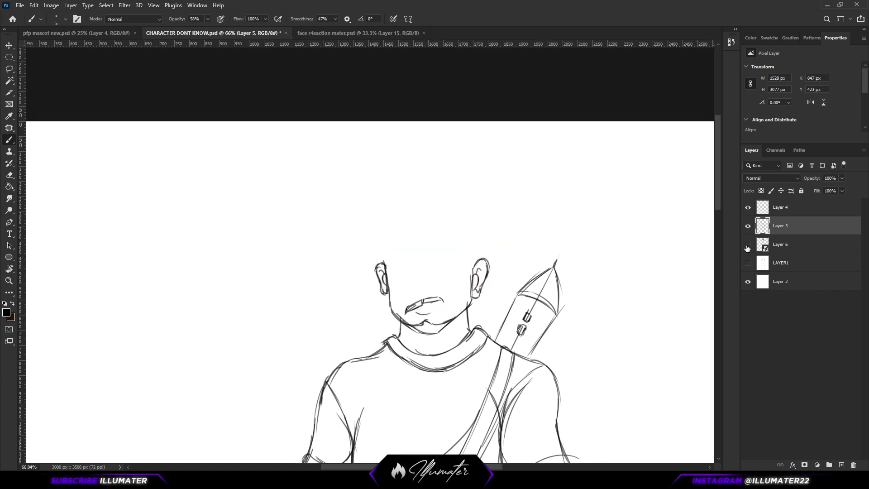
left_click(748, 245)
Sketch the bridge and rounded tip of the nose over the head reference.
left_click_drag(422, 256, 428, 271)
scroll(542, 268, "down", 6)
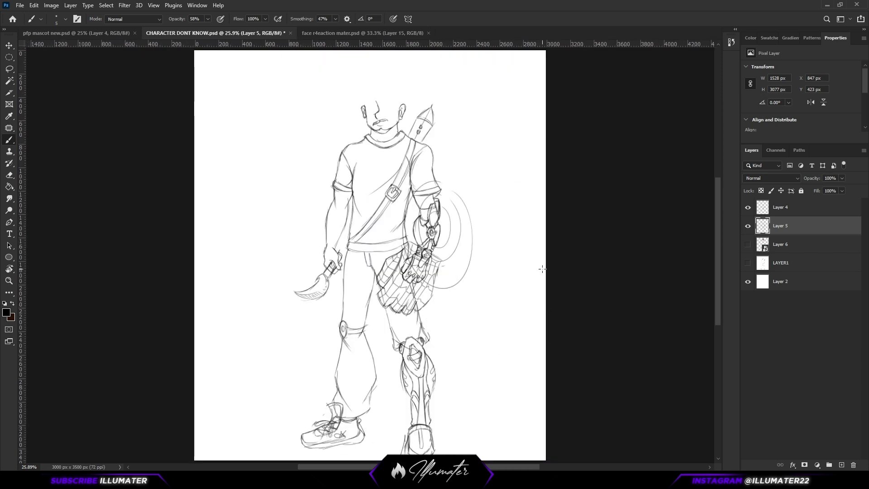
scroll(353, 131, "up", 10)
left_click_drag(376, 182, 388, 248)
left_click(748, 245)
mouse_move(387, 195)
left_mouse_down()
mouse_move(401, 259)
mouse_move(430, 279)
left_mouse_up()
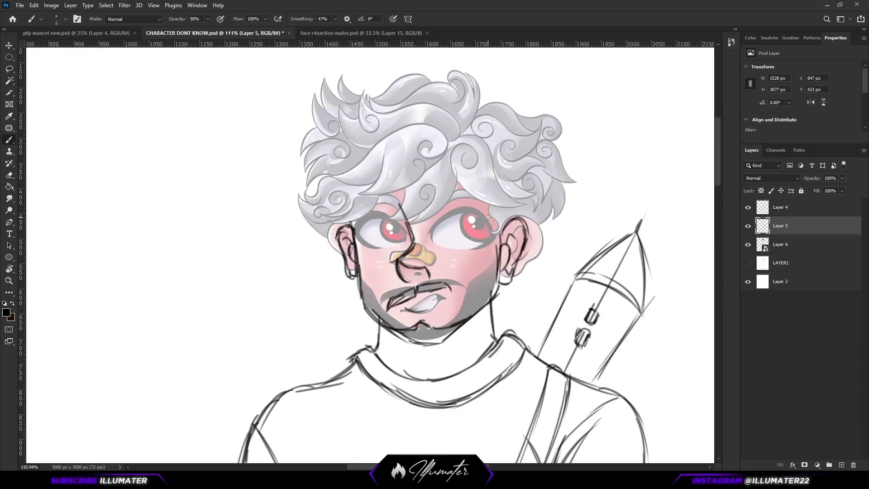
Sketch the large curled lock over the eye on the mechanical-arm side and the small curled tuft above that ear.
left_click_drag(467, 213, 480, 286)
left_click_drag(535, 291, 547, 273)
mouse_move(542, 267)
left_mouse_down()
mouse_move(550, 288)
mouse_move(538, 245)
left_mouse_up()
mouse_move(539, 245)
left_mouse_down()
mouse_move(582, 262)
mouse_move(539, 257)
left_mouse_up()
key("ctrl+z")
mouse_move(463, 226)
left_mouse_down()
mouse_move(535, 280)
mouse_move(476, 227)
mouse_move(504, 228)
left_mouse_up()
mouse_move(495, 213)
left_mouse_down()
mouse_move(523, 275)
mouse_move(536, 276)
mouse_move(547, 264)
left_mouse_up()
left_click(748, 244)
left_click_drag(586, 292, 639, 292)
left_click(748, 245)
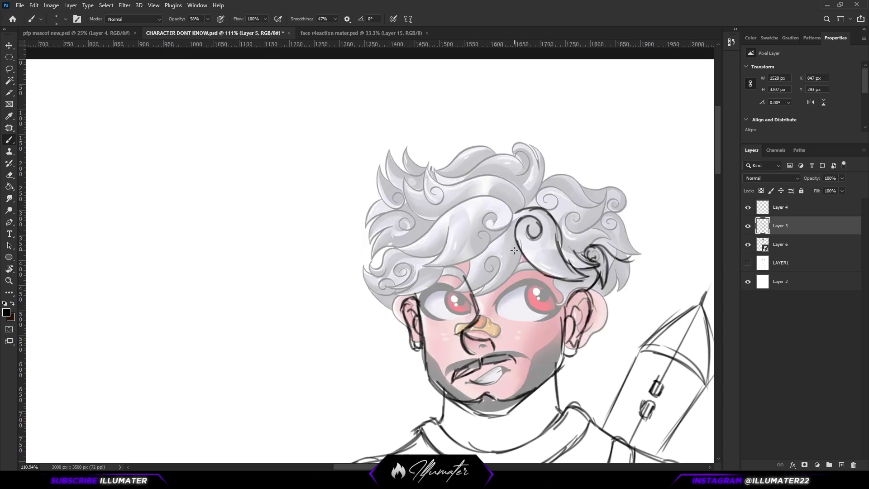
Sketch the pointed hair lock with an inner spiral hanging over the middle of the forehead.
left_click_drag(520, 248, 481, 295)
left_click_drag(507, 280, 461, 299)
left_click_drag(470, 259, 460, 285)
mouse_move(451, 290)
left_mouse_down()
mouse_move(481, 291)
mouse_move(476, 267)
left_mouse_up()
left_click_drag(477, 267, 560, 270)
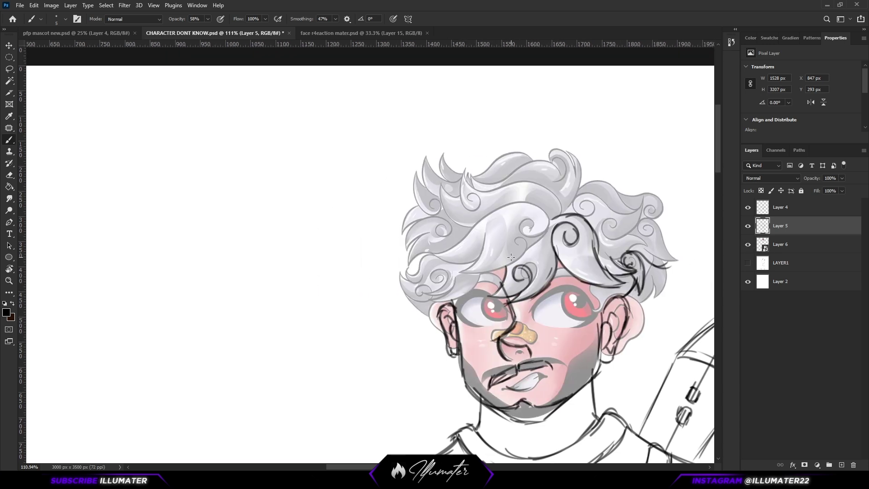
Trace the large swirling fringe lock and the curled locks beneath it on the knife-hand side of the head.
mouse_move(518, 245)
left_mouse_down()
mouse_move(496, 268)
mouse_move(459, 273)
left_mouse_up()
left_click_drag(459, 272, 486, 245)
left_click_drag(485, 233, 430, 252)
mouse_move(431, 252)
left_mouse_down()
mouse_move(474, 231)
mouse_move(549, 224)
mouse_move(533, 224)
left_mouse_up()
left_click_drag(480, 273, 502, 249)
mouse_move(501, 250)
left_mouse_down()
mouse_move(489, 269)
mouse_move(454, 277)
left_mouse_up()
Sketch the overlapping pointed locks and spikes along the outer hair edge on the knife-hand side.
left_click_drag(478, 253, 451, 272)
mouse_move(453, 257)
left_mouse_down()
mouse_move(463, 274)
mouse_move(426, 272)
left_mouse_up()
mouse_move(446, 277)
left_mouse_down()
mouse_move(426, 257)
mouse_move(450, 243)
left_mouse_up()
mouse_move(447, 282)
left_mouse_down()
mouse_move(428, 253)
mouse_move(443, 217)
left_mouse_up()
mouse_move(431, 236)
left_mouse_down()
mouse_move(463, 223)
mouse_move(426, 237)
left_mouse_up()
left_click_drag(441, 192, 443, 239)
mouse_move(433, 213)
left_mouse_down()
mouse_move(425, 234)
mouse_move(447, 232)
left_mouse_up()
mouse_move(451, 203)
left_mouse_down()
mouse_move(486, 209)
mouse_move(480, 225)
left_mouse_up()
key("ctrl+z")
mouse_move(459, 225)
left_mouse_down()
mouse_move(492, 269)
mouse_move(482, 234)
left_mouse_up()
key("ctrl+z")
Sketch the sweeping locks and upturned curl across the crown of the hair.
mouse_move(485, 208)
left_mouse_down()
mouse_move(489, 237)
mouse_move(546, 218)
mouse_move(582, 260)
left_mouse_up()
mouse_move(494, 224)
left_mouse_down()
mouse_move(520, 200)
mouse_move(587, 206)
mouse_move(582, 218)
left_mouse_up()
mouse_move(578, 193)
left_mouse_down()
mouse_move(599, 211)
mouse_move(601, 225)
left_mouse_up()
key("ctrl+z")
mouse_move(566, 199)
left_mouse_down()
mouse_move(521, 199)
mouse_move(515, 216)
left_mouse_up()
key("ctrl+z")
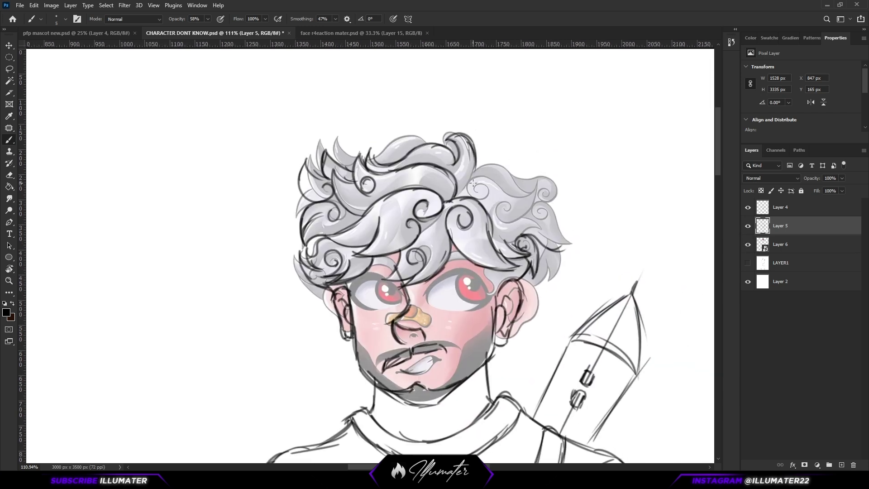
Trace the rounded outer lock and its spiral curls beside the crown on the mechanical-arm side.
mouse_move(464, 154)
left_mouse_down()
mouse_move(528, 190)
mouse_move(539, 179)
left_mouse_up()
key("ctrl+z")
key("ctrl+z")
left_click_drag(479, 177, 539, 181)
mouse_move(477, 177)
left_mouse_down()
mouse_move(489, 199)
mouse_move(478, 189)
left_mouse_up()
mouse_move(489, 176)
left_mouse_down()
mouse_move(531, 195)
mouse_move(498, 218)
left_mouse_up()
left_click_drag(498, 218, 511, 214)
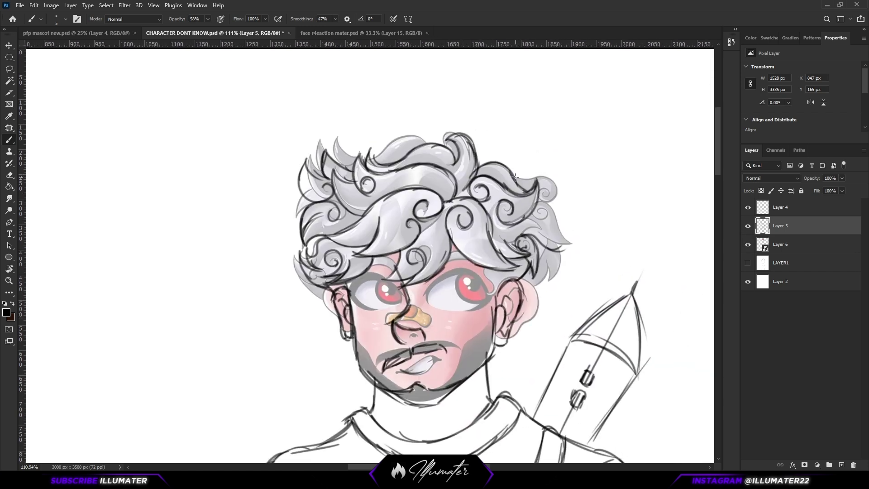
Extend the hair down the mechanical-arm side with a small end curl and pointed outer locks.
left_click_drag(516, 177, 539, 178)
left_click_drag(535, 176, 549, 205)
mouse_move(543, 200)
left_mouse_down()
mouse_move(564, 249)
mouse_move(526, 223)
mouse_move(557, 250)
left_mouse_up()
key("ctrl+z")
left_click_drag(546, 204, 549, 228)
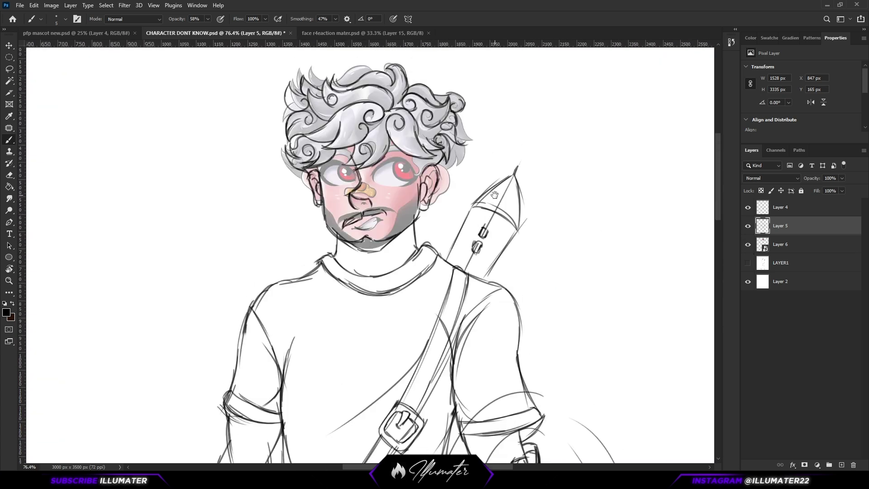
Draw the nostril and outline the bandage across the bridge of the nose.
left_click_drag(495, 194, 507, 239)
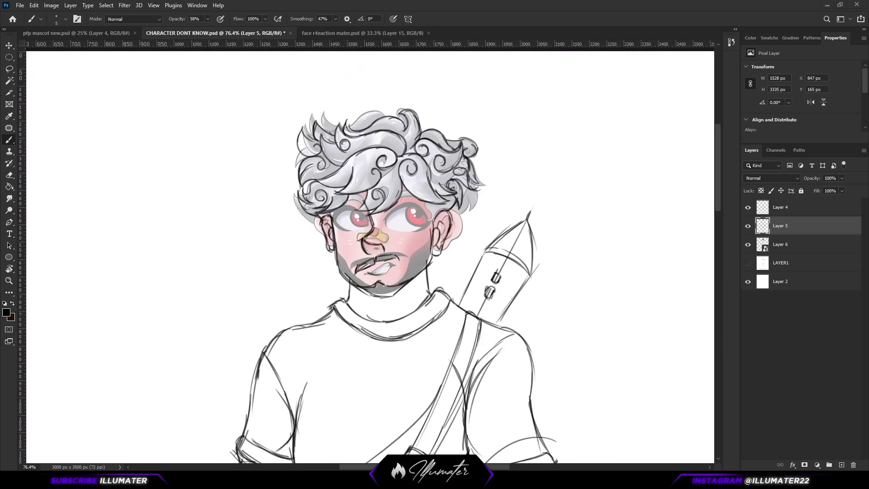
left_click_drag(373, 230, 455, 232)
left_click_drag(407, 286, 413, 286)
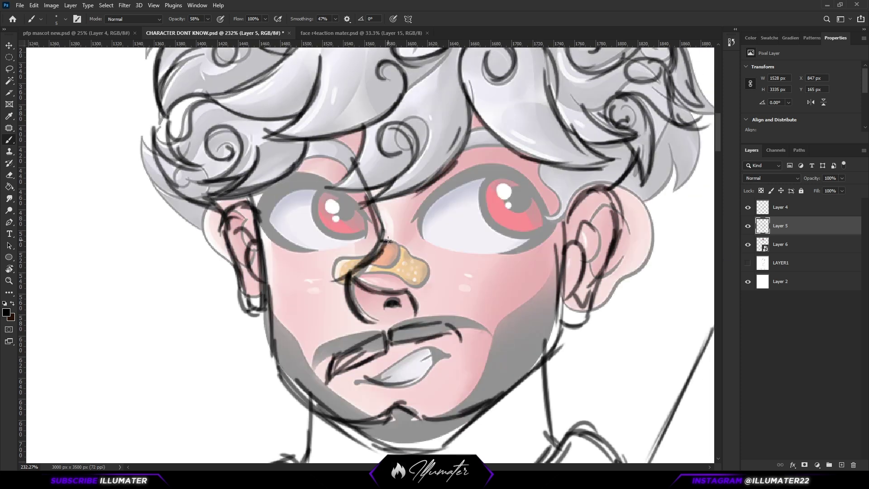
mouse_move(387, 239)
left_mouse_down()
mouse_move(360, 265)
mouse_move(427, 262)
mouse_move(398, 241)
left_mouse_up()
mouse_move(371, 255)
left_mouse_down()
mouse_move(340, 259)
mouse_move(346, 282)
left_mouse_up()
Draw the eye on the mechanical-arm side with a thick upper lid, a lower lid and a round iris.
mouse_move(417, 212)
left_mouse_down()
mouse_move(369, 218)
mouse_move(469, 198)
left_mouse_up()
left_click_drag(378, 210, 495, 203)
mouse_move(366, 220)
left_mouse_down()
mouse_move(382, 209)
mouse_move(374, 244)
left_mouse_up()
mouse_move(391, 209)
left_mouse_down()
mouse_move(375, 245)
mouse_move(502, 212)
mouse_move(471, 254)
left_mouse_up()
mouse_move(504, 215)
left_mouse_down()
mouse_move(483, 248)
mouse_move(503, 212)
left_mouse_up()
left_click_drag(375, 243, 462, 259)
left_click_drag(395, 209, 470, 206)
left_click_drag(407, 236, 484, 239)
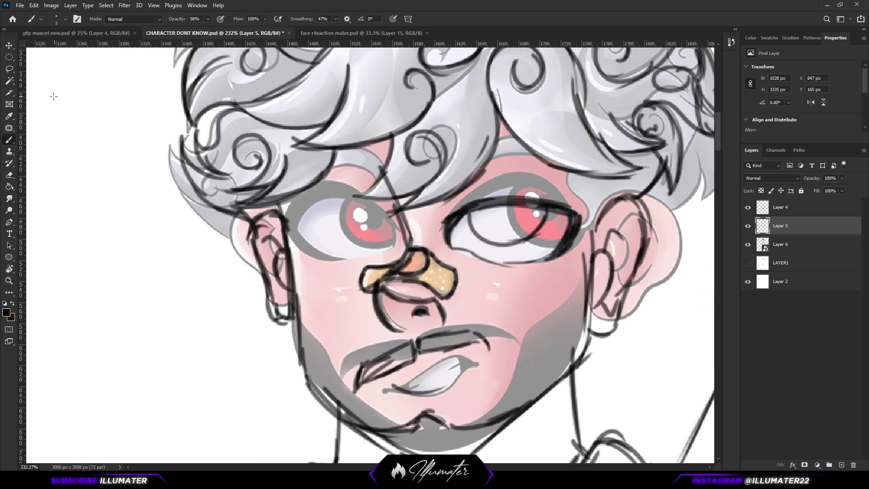
Select the drawn eye with the Lasso, copy it to a new layer and flip the copy horizontally.
left_click(9, 69)
mouse_move(494, 197)
left_mouse_down()
mouse_move(501, 281)
mouse_move(543, 276)
mouse_move(582, 240)
mouse_move(496, 194)
left_mouse_up()
key("ctrl+z")
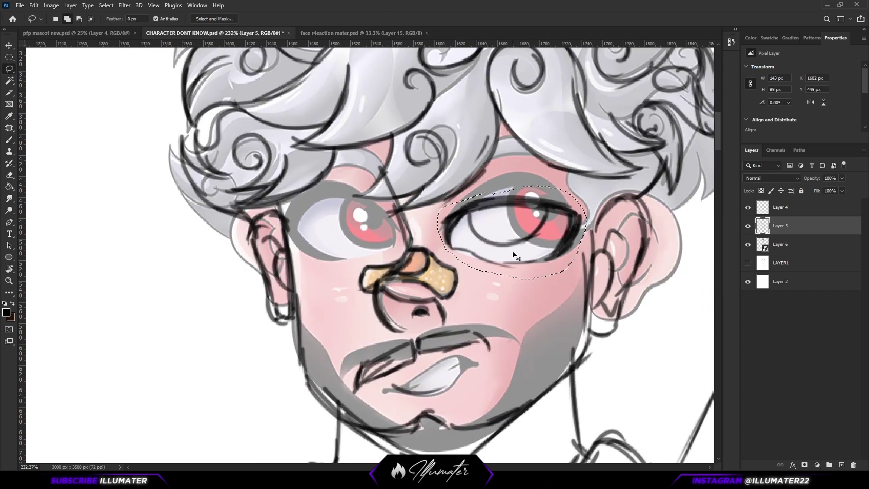
key("ctrl+j")
key("ctrl+t")
right_click(525, 237)
left_click(566, 413)
Fit the mirrored eye over the other eye at a smaller size and check it without the head reference.
left_click_drag(568, 239, 392, 230)
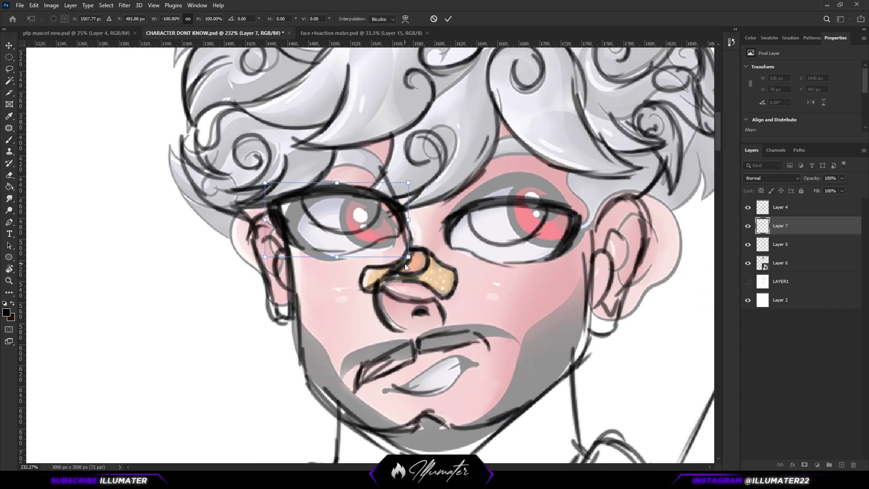
left_click_drag(337, 183, 340, 228)
left_click(448, 19)
left_click(748, 263)
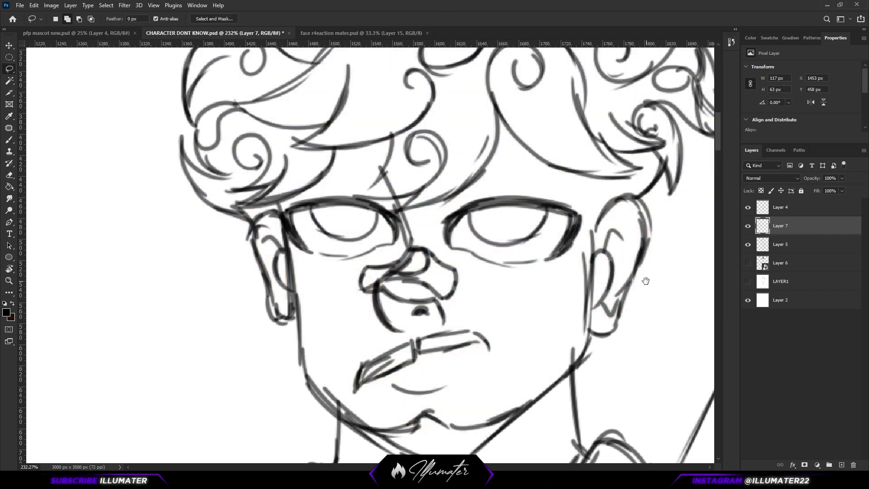
left_click_drag(647, 281, 625, 313)
left_click(748, 263)
Draw curved eyelid creases and brow lines above both eyes beneath the fringe.
key("b")
left_click_drag(455, 211, 533, 196)
left_click_drag(494, 194, 438, 226)
left_click_drag(498, 168, 465, 184)
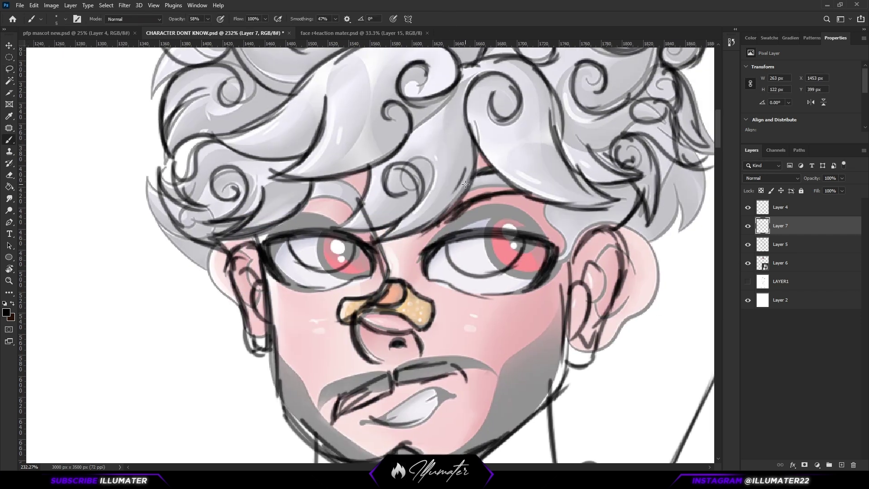
left_click_drag(350, 217, 291, 212)
left_click_drag(351, 198, 306, 186)
left_click_drag(316, 207, 289, 216)
left_click_drag(359, 206, 318, 186)
left_click_drag(444, 233, 524, 208)
left_click_drag(355, 235, 291, 217)
Delete the coloured head reference layer, Layer 6.
left_click_drag(516, 309, 514, 188)
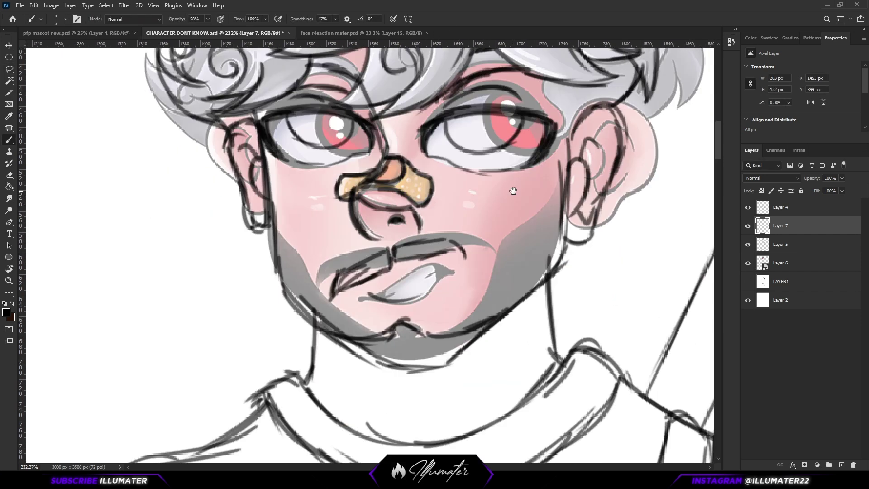
mouse_move(575, 444)
left_mouse_down()
mouse_move(509, 316)
mouse_move(543, 284)
left_mouse_up()
left_click_drag(434, 125, 535, 136)
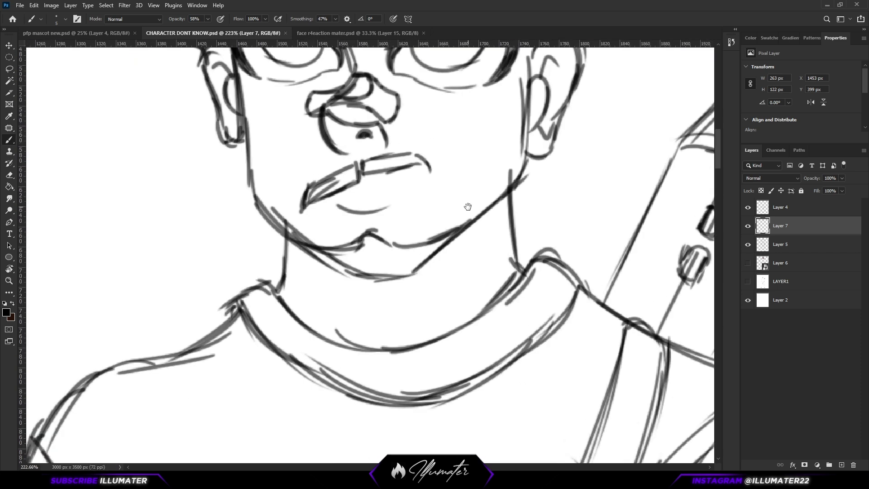
left_click(776, 262)
key("Delete")
mouse_move(467, 208)
left_mouse_down()
mouse_move(477, 339)
mouse_move(480, 298)
left_mouse_up()
Draw a dark pupil with a ring inside the iris of the eye on the mechanical-arm side on Layer 5.
left_click(771, 245)
left_click(748, 246)
left_click(749, 246)
mouse_move(452, 242)
left_mouse_down()
mouse_move(469, 257)
mouse_move(495, 240)
left_mouse_up()
left_click_drag(467, 239, 479, 239)
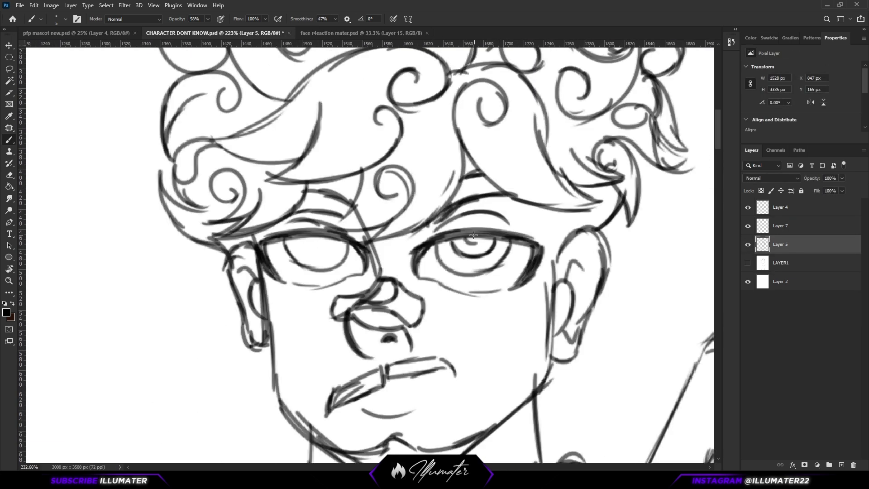
Darken the corners of the knife-side eye and add curved lines for its lower lid, iris and pupil.
mouse_move(271, 247)
left_mouse_down()
mouse_move(293, 283)
mouse_move(309, 285)
left_mouse_up()
left_click_drag(365, 254, 336, 281)
left_click_drag(277, 241, 337, 280)
left_click_drag(323, 277, 351, 260)
mouse_move(302, 238)
left_mouse_down()
mouse_move(308, 245)
mouse_move(341, 237)
left_mouse_up()
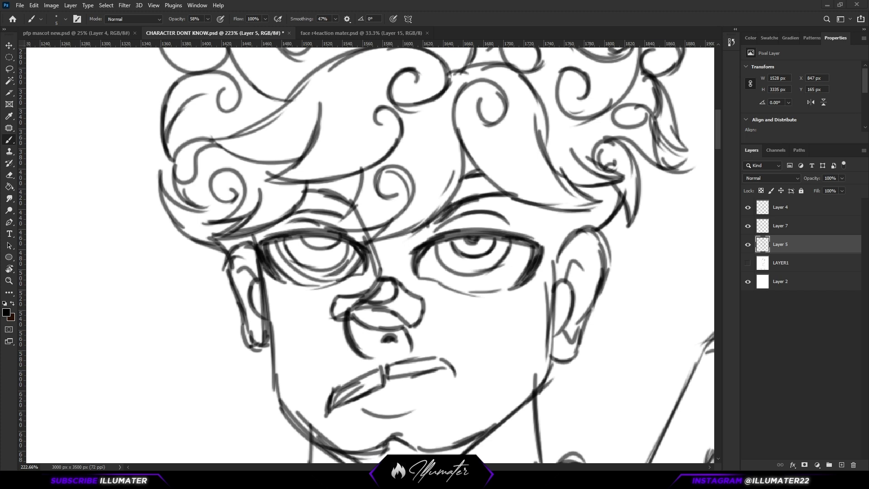
Touch up the side of the face beside the ear and save the document.
mouse_move(521, 332)
left_mouse_down()
mouse_move(507, 276)
mouse_move(479, 289)
left_mouse_up()
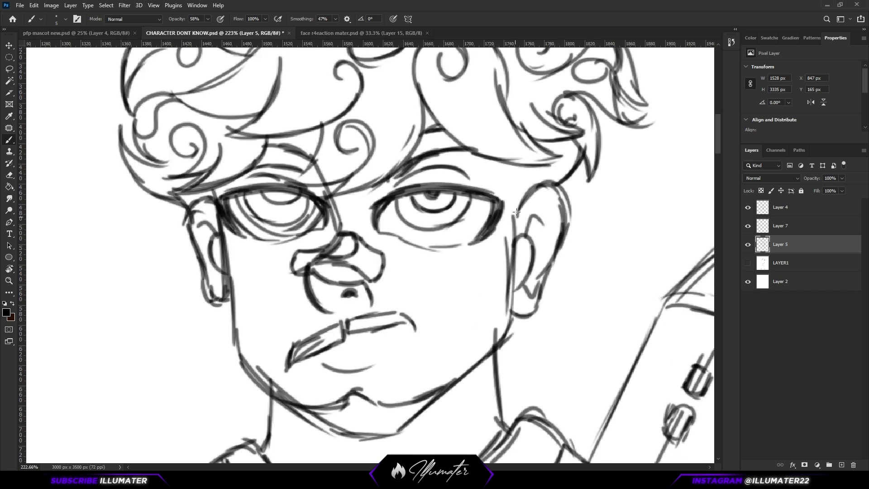
left_click_drag(514, 219, 564, 258)
left_click_drag(510, 313, 542, 286)
key("ctrl+0")
key("ctrl+s")
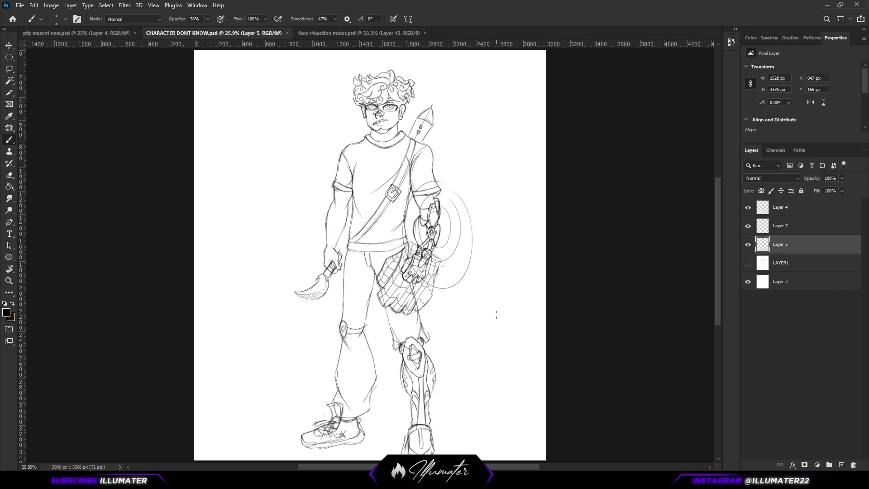
Add a short contour stroke along the outer forearm of the knife-holding arm on Layer 5.
left_click_drag(335, 201, 327, 220)
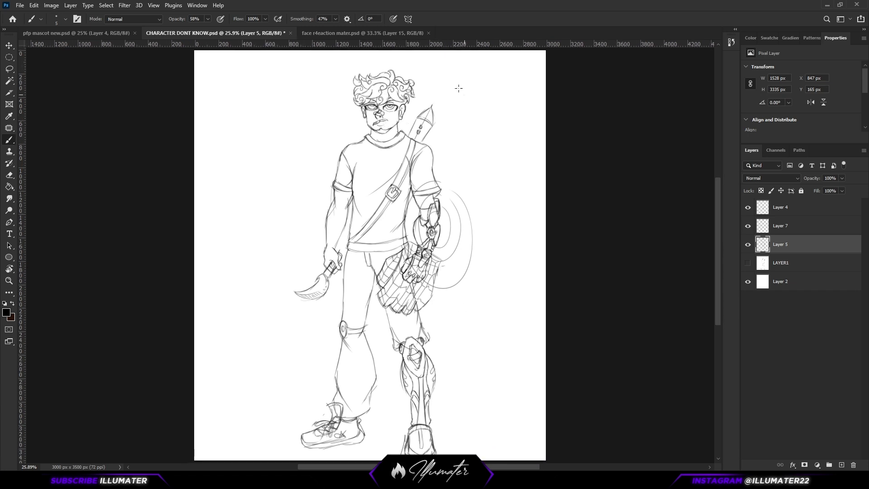
mouse_move(463, 96)
left_mouse_down()
mouse_move(465, 121)
mouse_move(474, 88)
left_mouse_up()
key("ctrl+z")
key("ctrl+z")
key("ctrl+z")
key("ctrl+z")
key("ctrl+z")
Make the underlying body sketch on LAYER1 visible beneath the character's line work.
left_click(748, 263)
left_click_drag(599, 290, 607, 295)
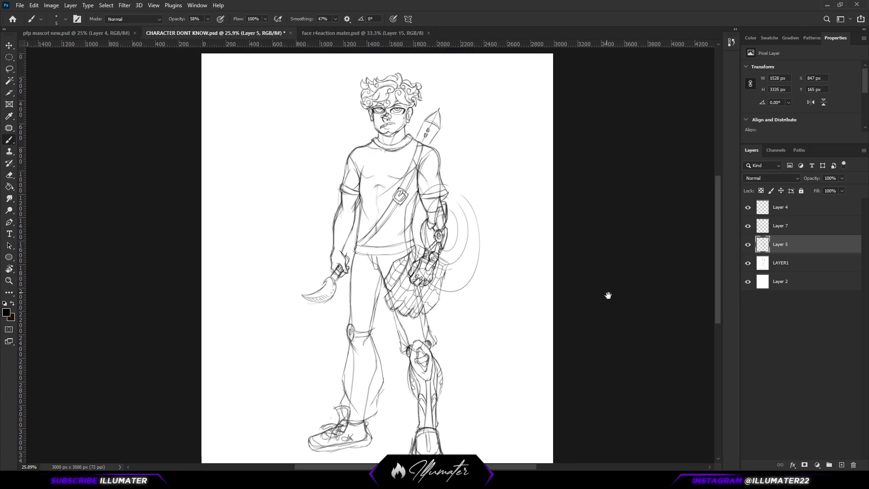
mouse_move(748, 207)
left_mouse_down()
mouse_move(748, 245)
mouse_move(748, 207)
left_mouse_up()
Sign the drawing on Layer 5 with a small handwritten signature in the blank area beside the mechanical lower leg.
left_click(797, 263)
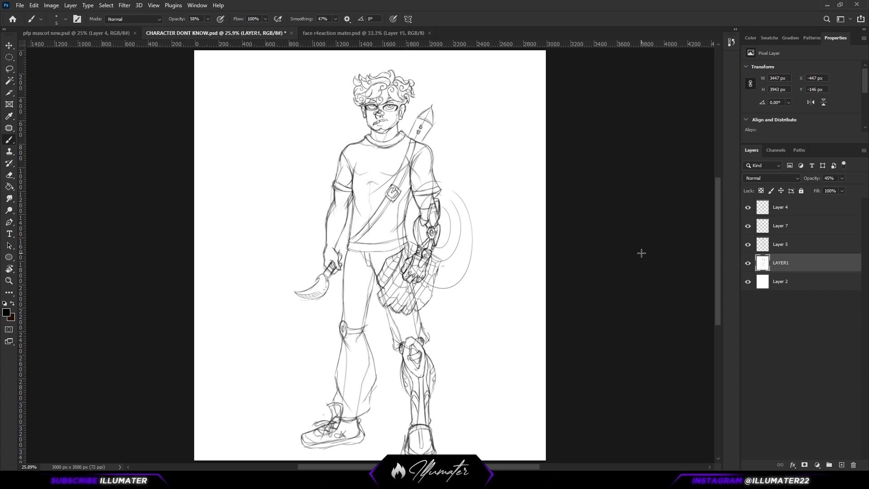
left_click(797, 226)
left_click(797, 245)
left_click_drag(497, 415, 514, 404)
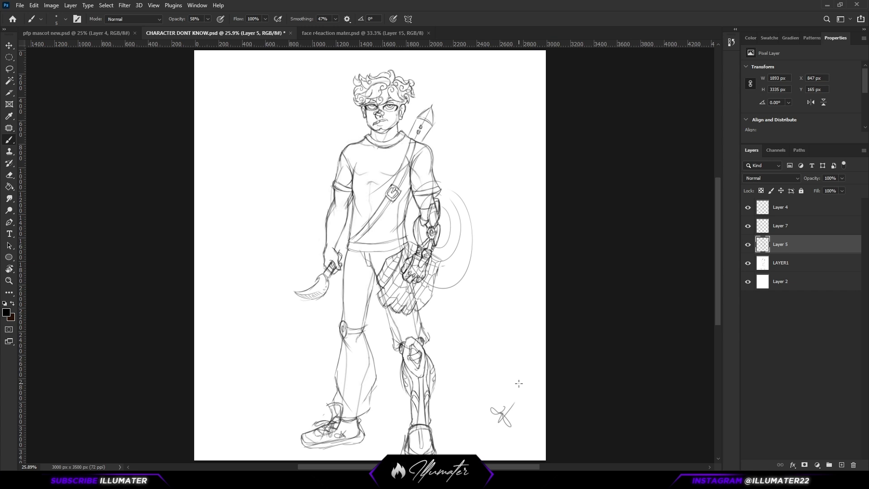